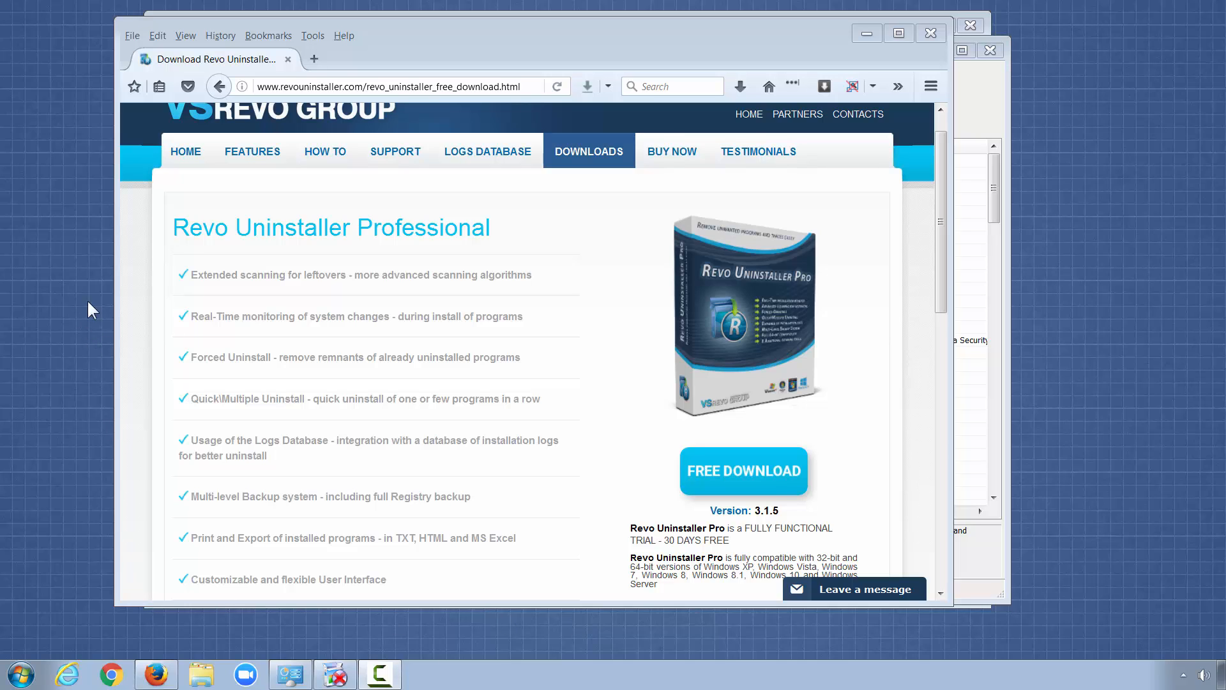
Step: Review the Professional and Freeware offerings on the Revo Uninstaller download page, and minimize the browser window
{"action": "left_click", "coordinate": [141, 333]}
{"action": "scroll", "coordinate": [141, 336], "scroll_direction": "down", "scroll_amount": 2}
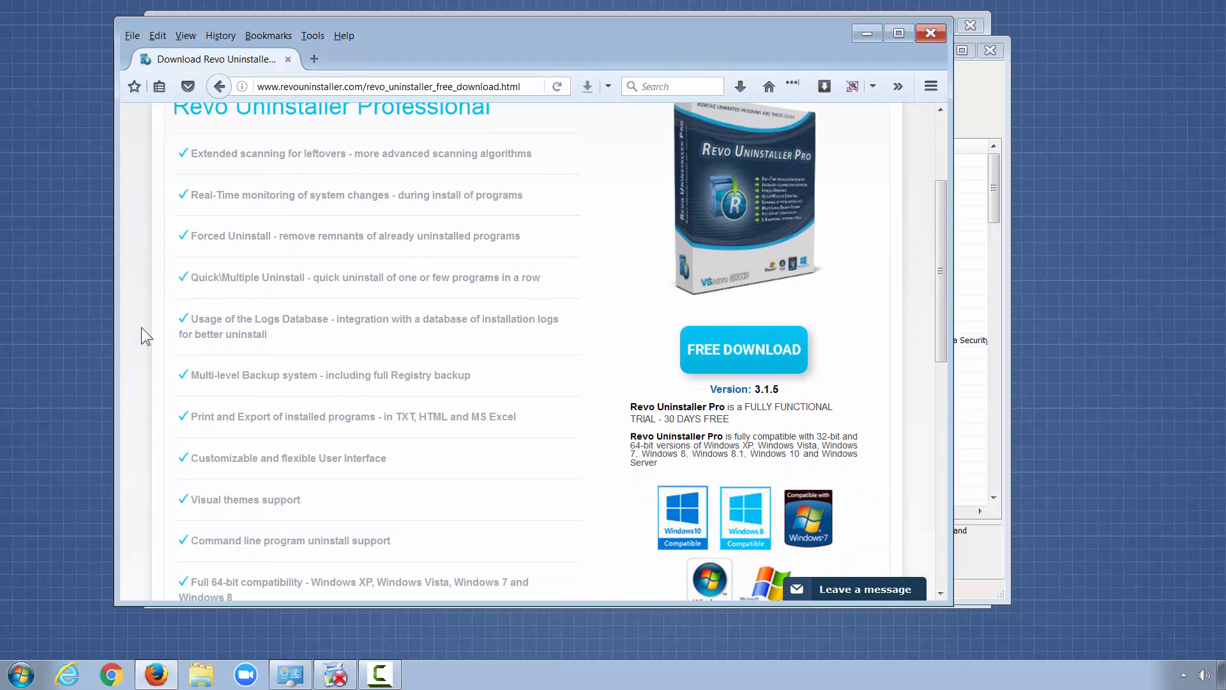
{"action": "scroll", "coordinate": [142, 328], "scroll_direction": "down", "scroll_amount": 5}
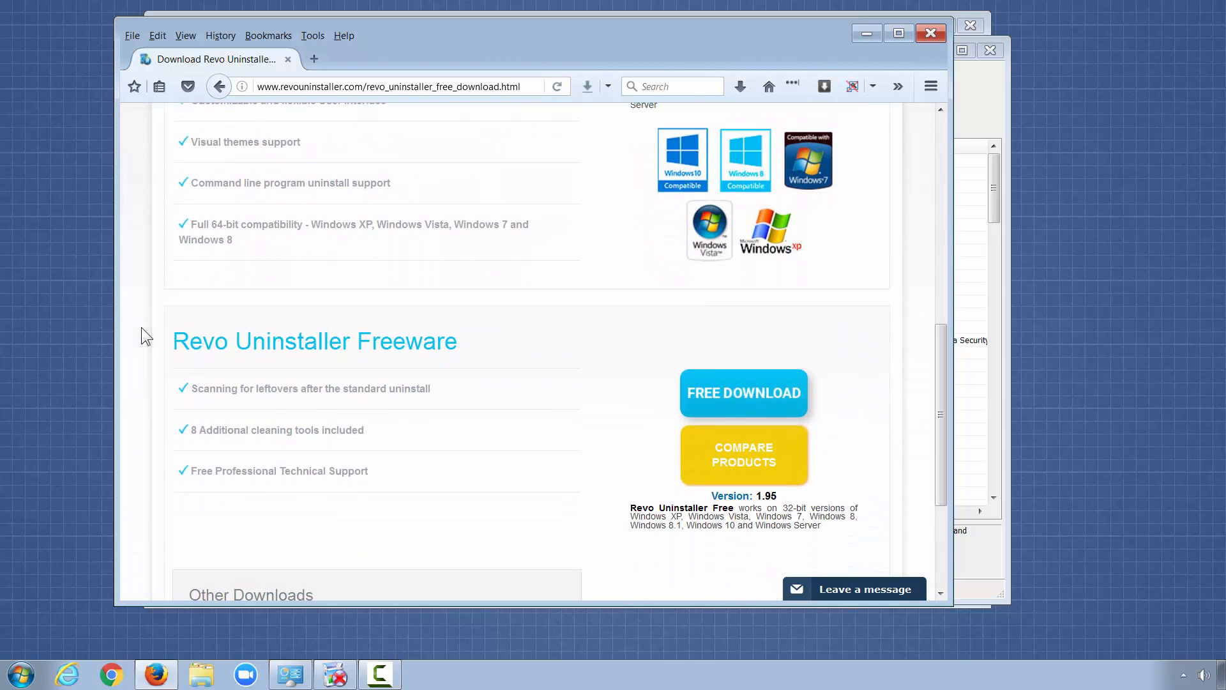
{"action": "scroll", "coordinate": [142, 328], "scroll_direction": "down", "scroll_amount": 1}
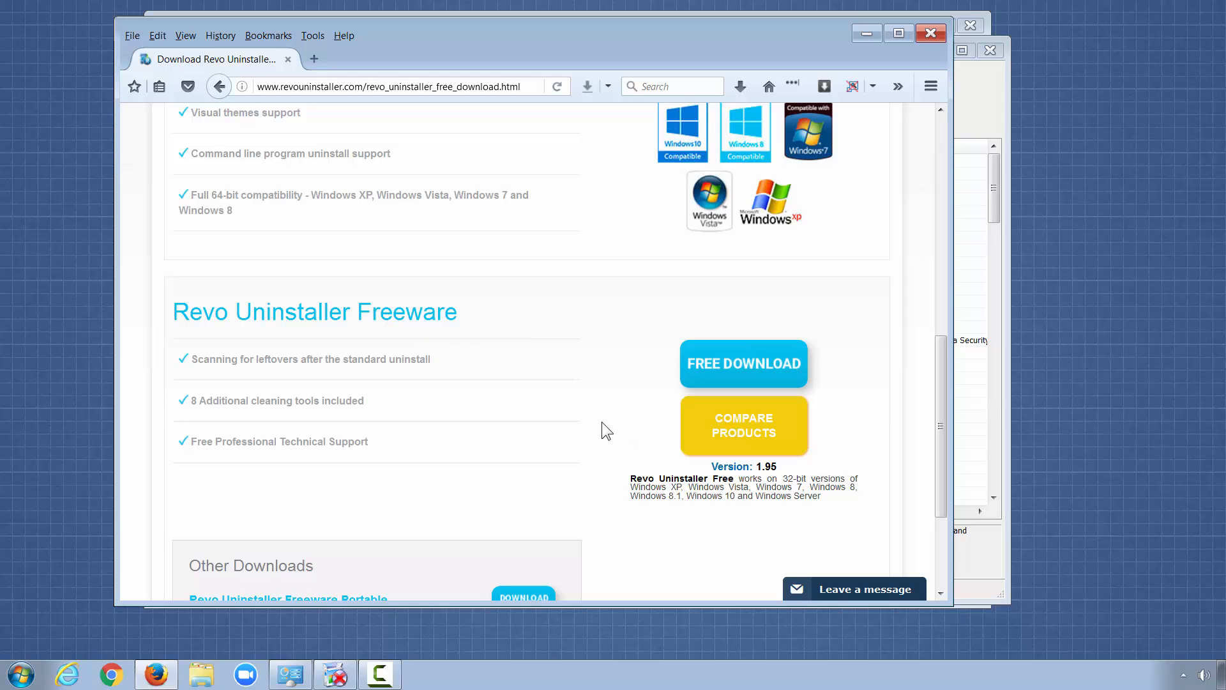
{"action": "scroll", "coordinate": [548, 421], "scroll_direction": "up", "scroll_amount": 6}
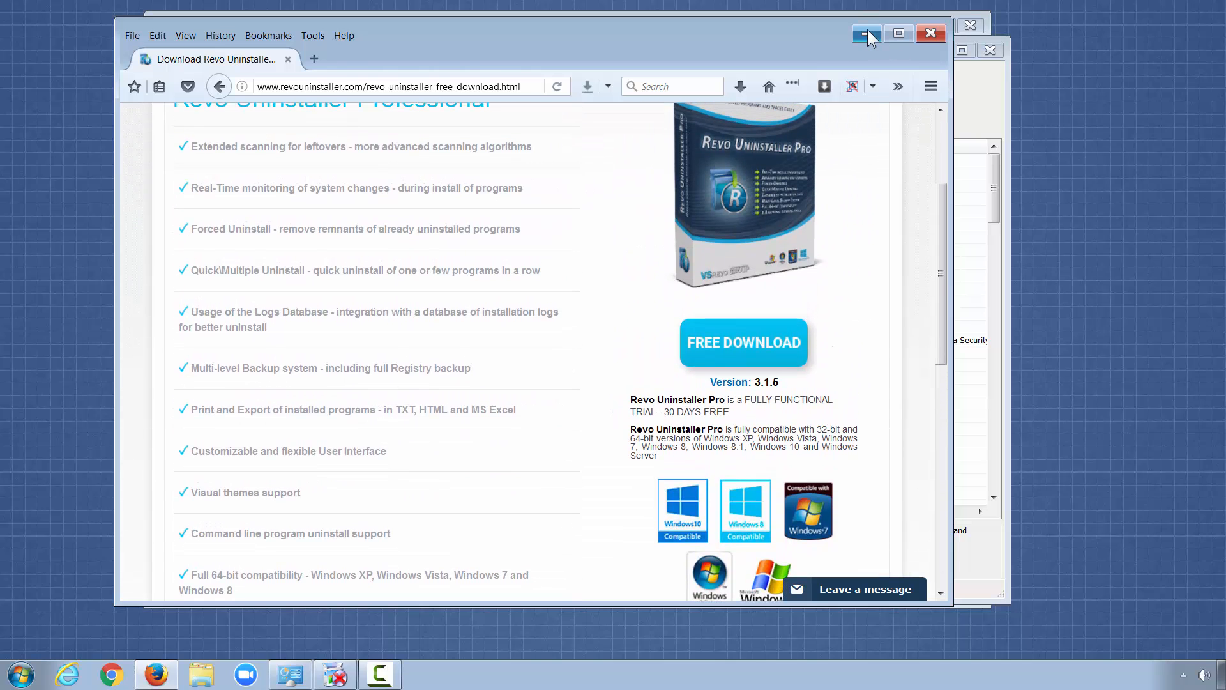
{"action": "left_click", "coordinate": [866, 34]}
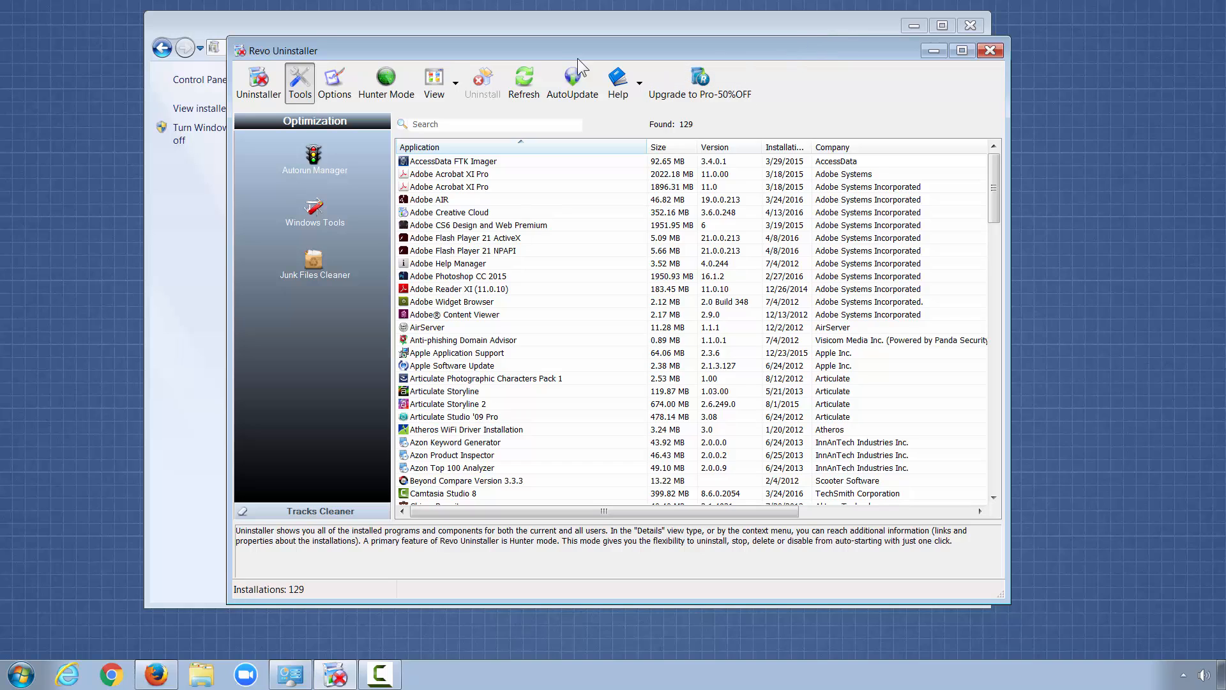
Step: Open Revo Uninstaller's Autorun Manager and sort the startup entries by name
{"action": "left_click_drag", "start_coordinate": [558, 51], "coordinate": [557, 50]}
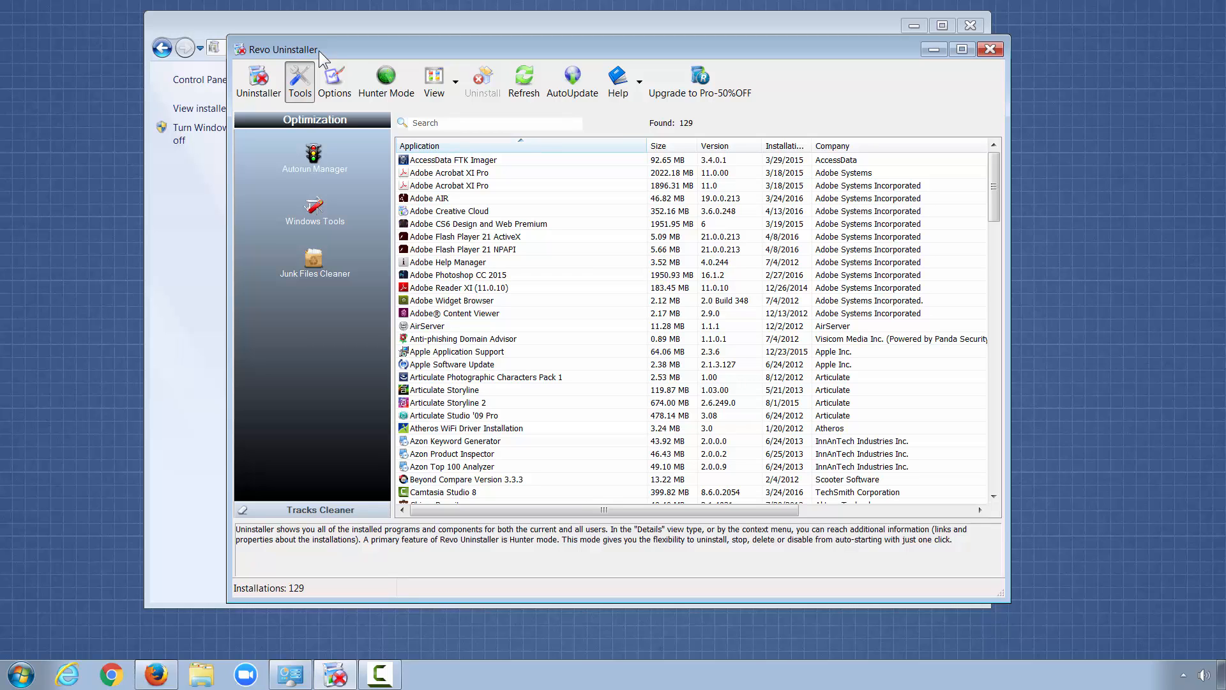
{"action": "left_click", "coordinate": [323, 154]}
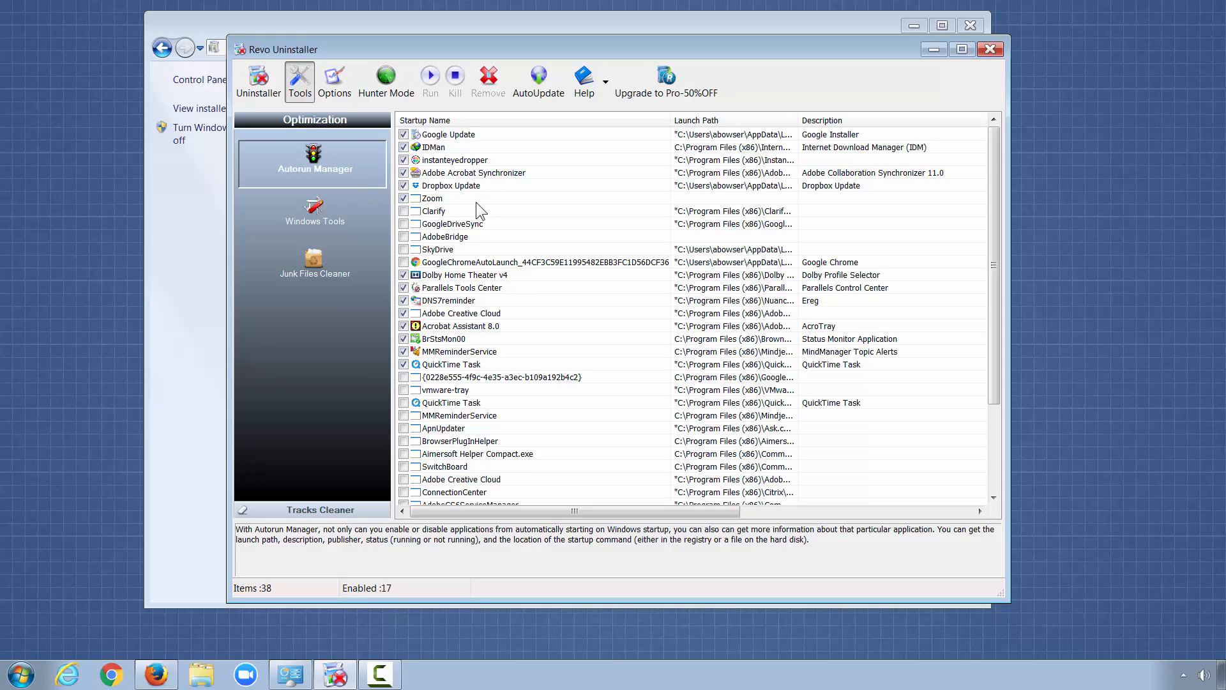
{"action": "left_click", "coordinate": [492, 118]}
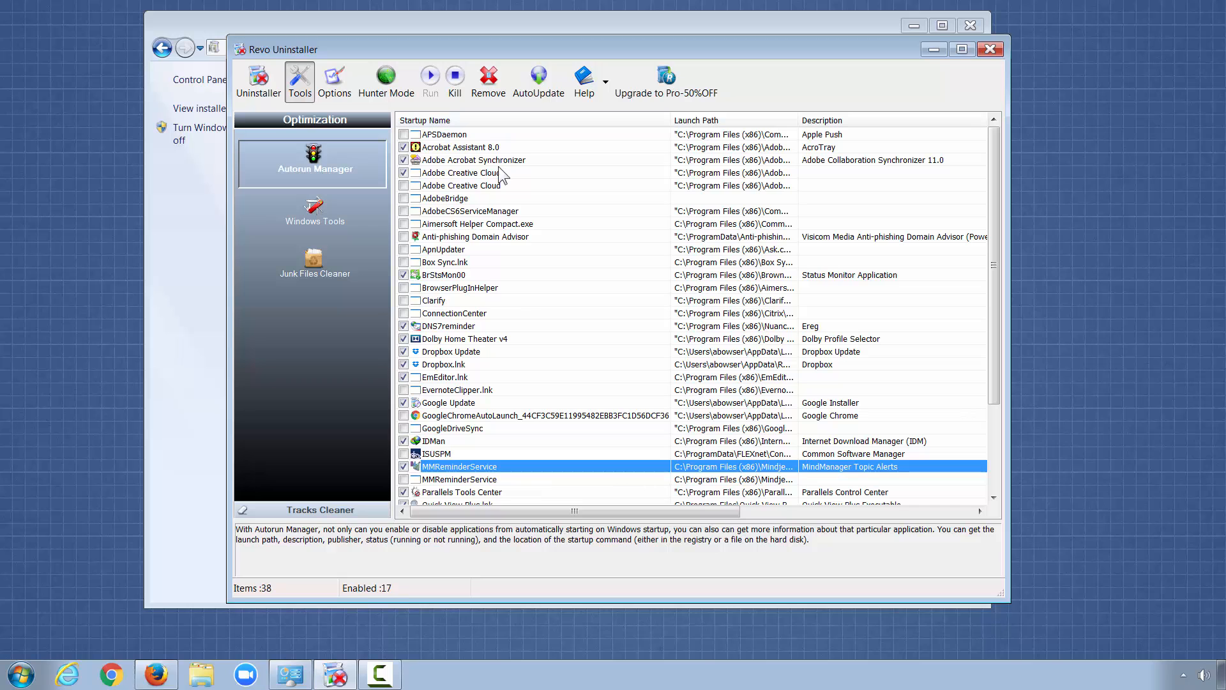
Step: Disable automatic startup for the enabled QuickTime Task entry and for Acrobat Assistant 8.0
{"action": "scroll", "coordinate": [522, 288], "scroll_direction": "down", "scroll_amount": 1}
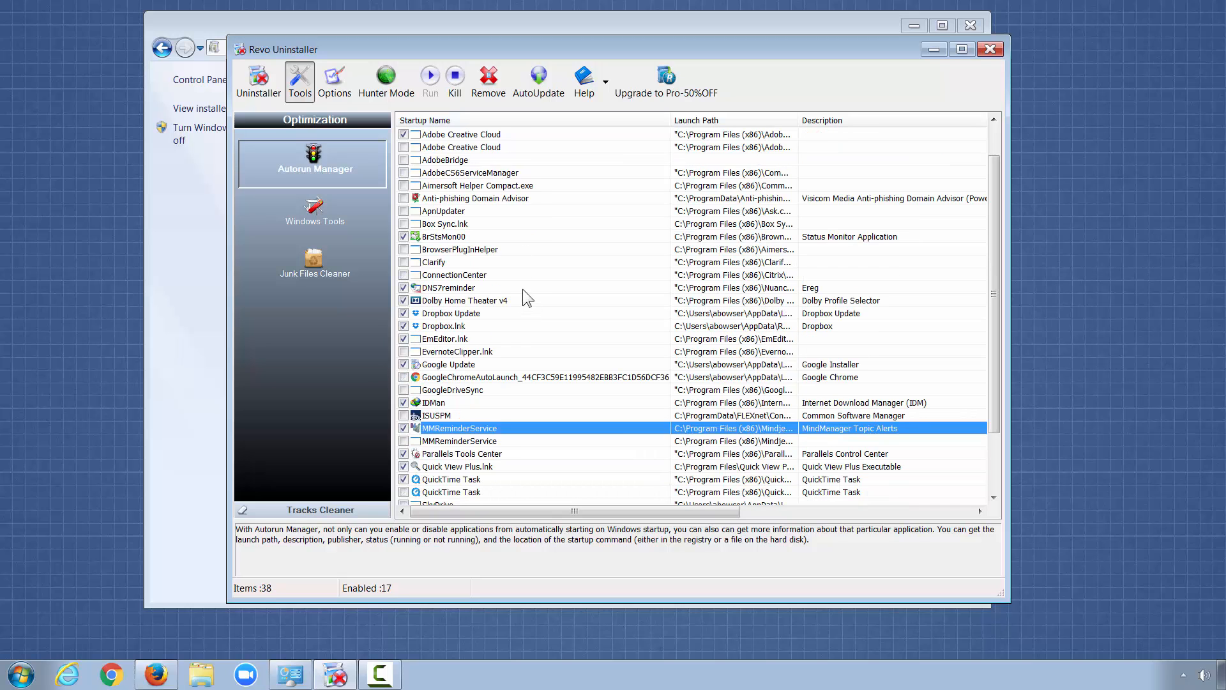
{"action": "scroll", "coordinate": [505, 281], "scroll_direction": "up", "scroll_amount": 1}
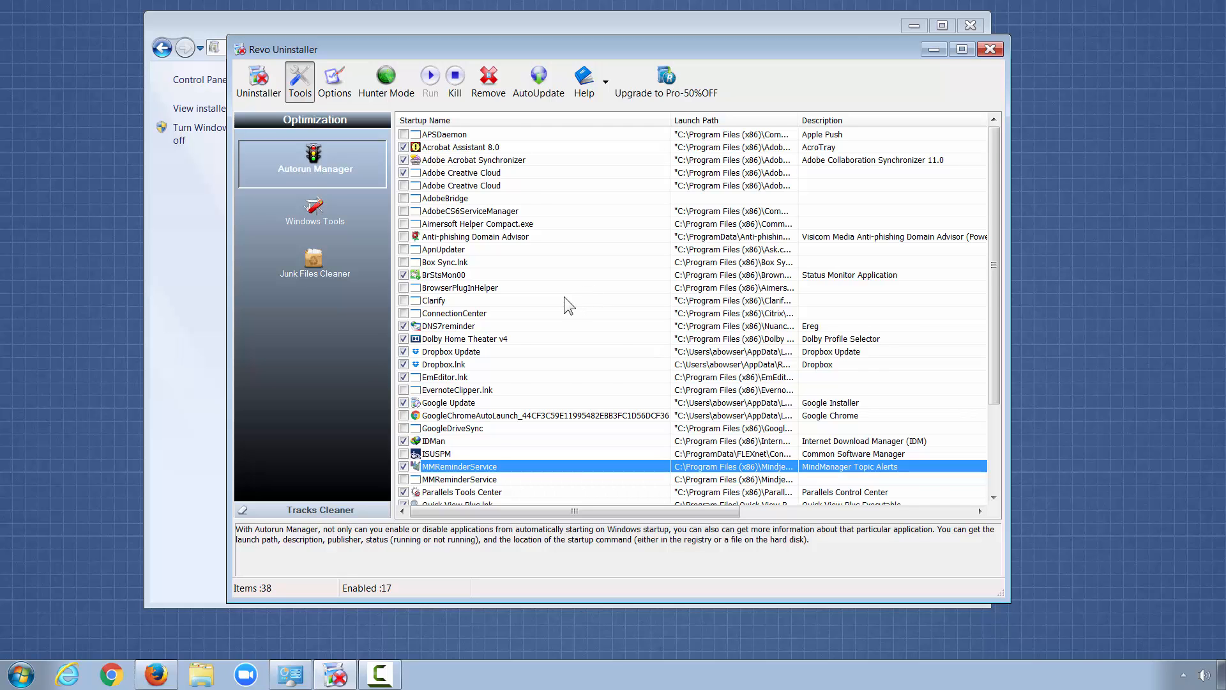
{"action": "scroll", "coordinate": [565, 296], "scroll_direction": "down", "scroll_amount": 3}
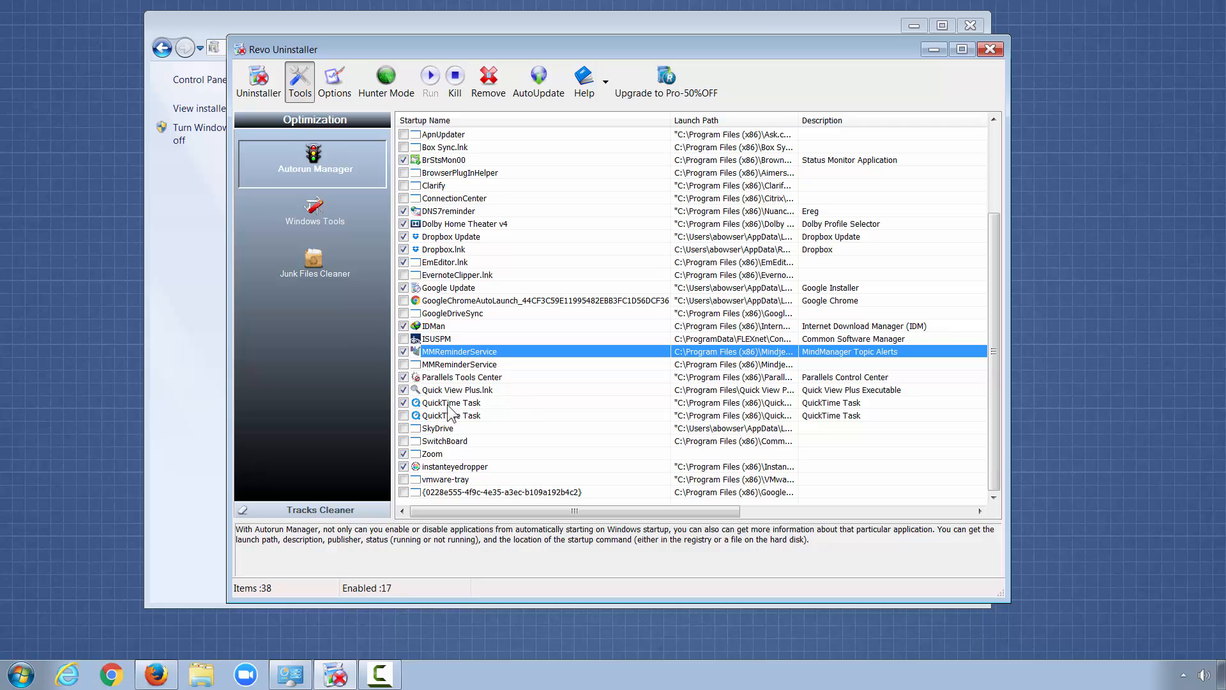
{"action": "left_click", "coordinate": [403, 403]}
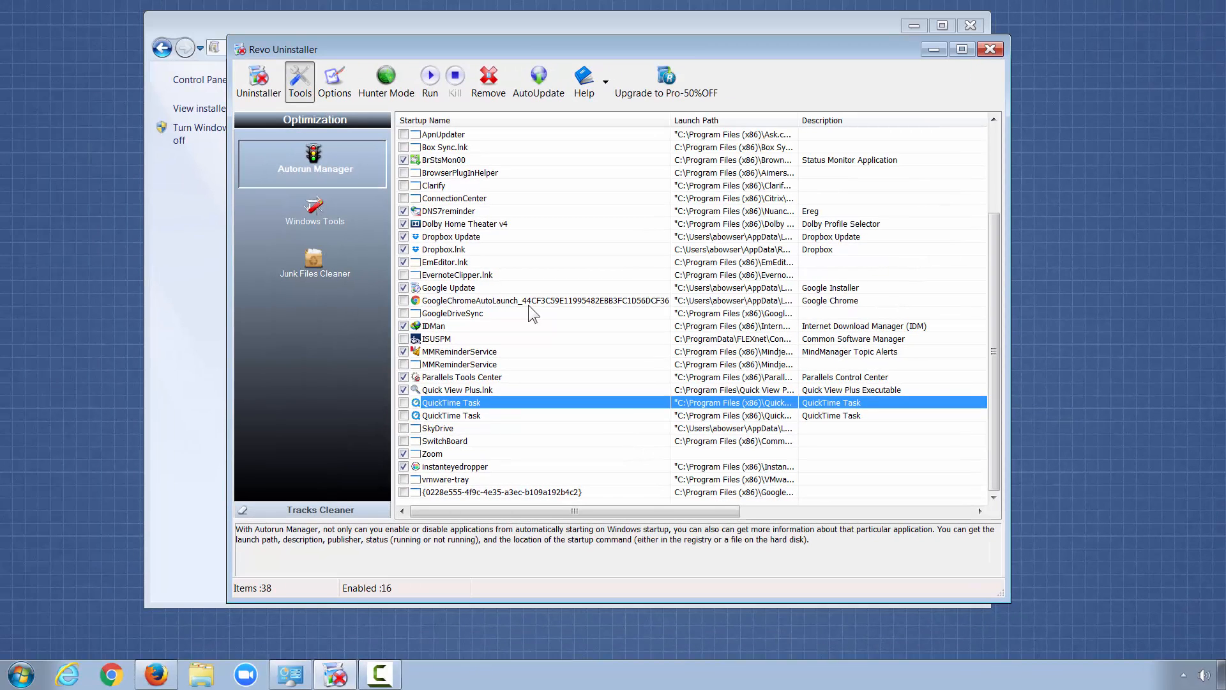
{"action": "left_click_drag", "start_coordinate": [994, 413], "coordinate": [997, 309]}
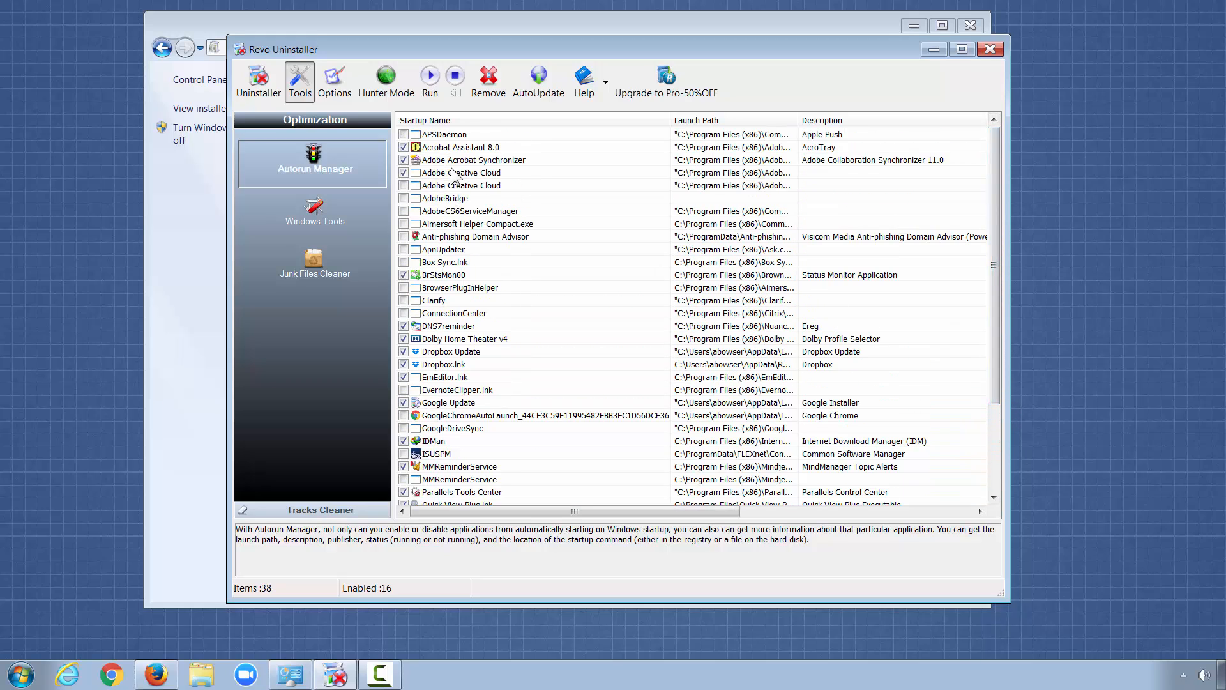
{"action": "left_click", "coordinate": [404, 148]}
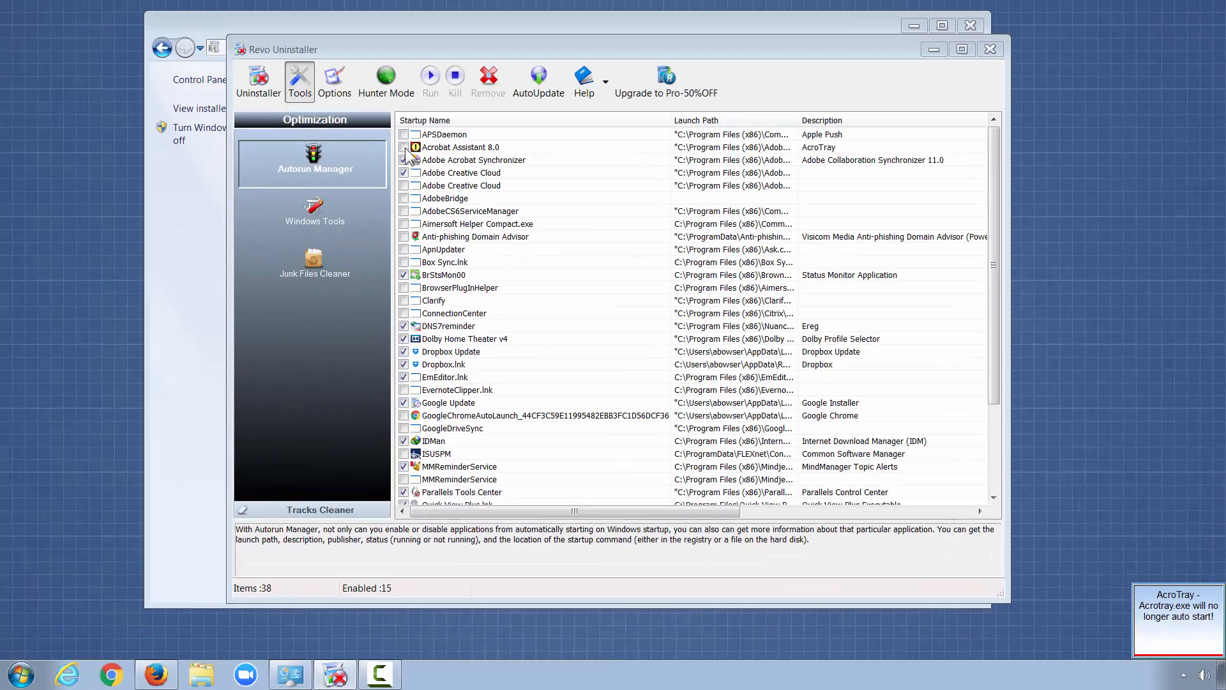
{"action": "left_click", "coordinate": [407, 153]}
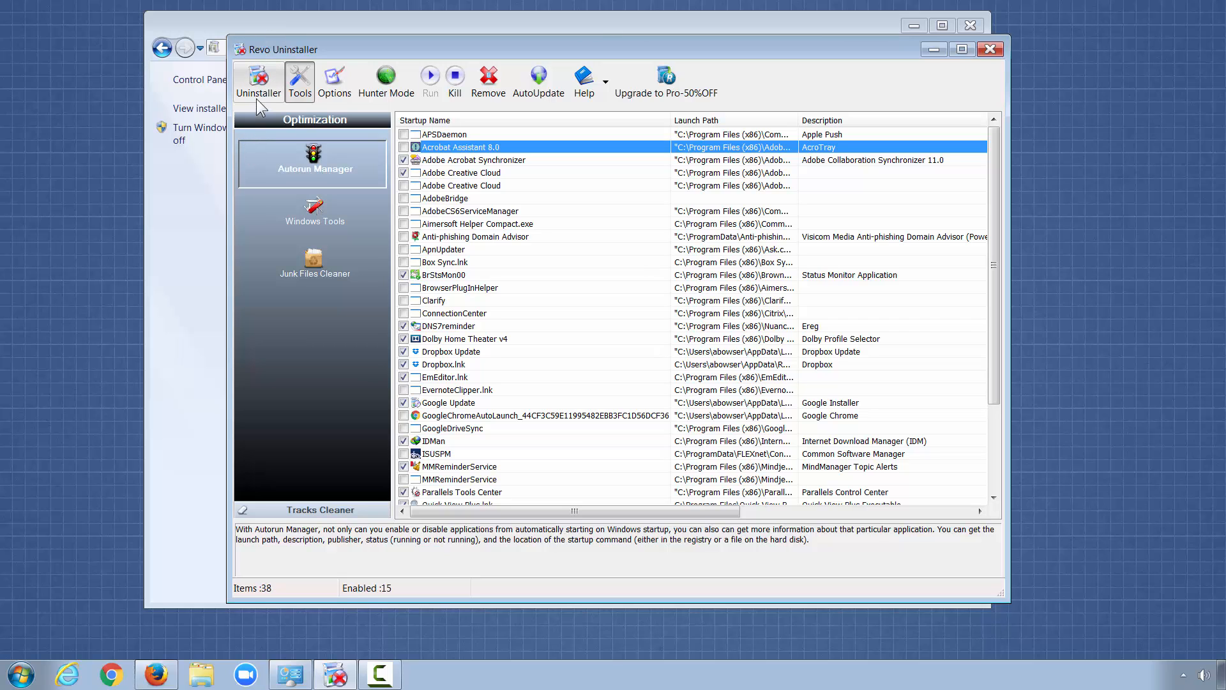
Step: Look over the Programs and Features window with a narrower Name column, select Adobe Photoshop CC 2015, and minimize the window
{"action": "left_click", "coordinate": [198, 186]}
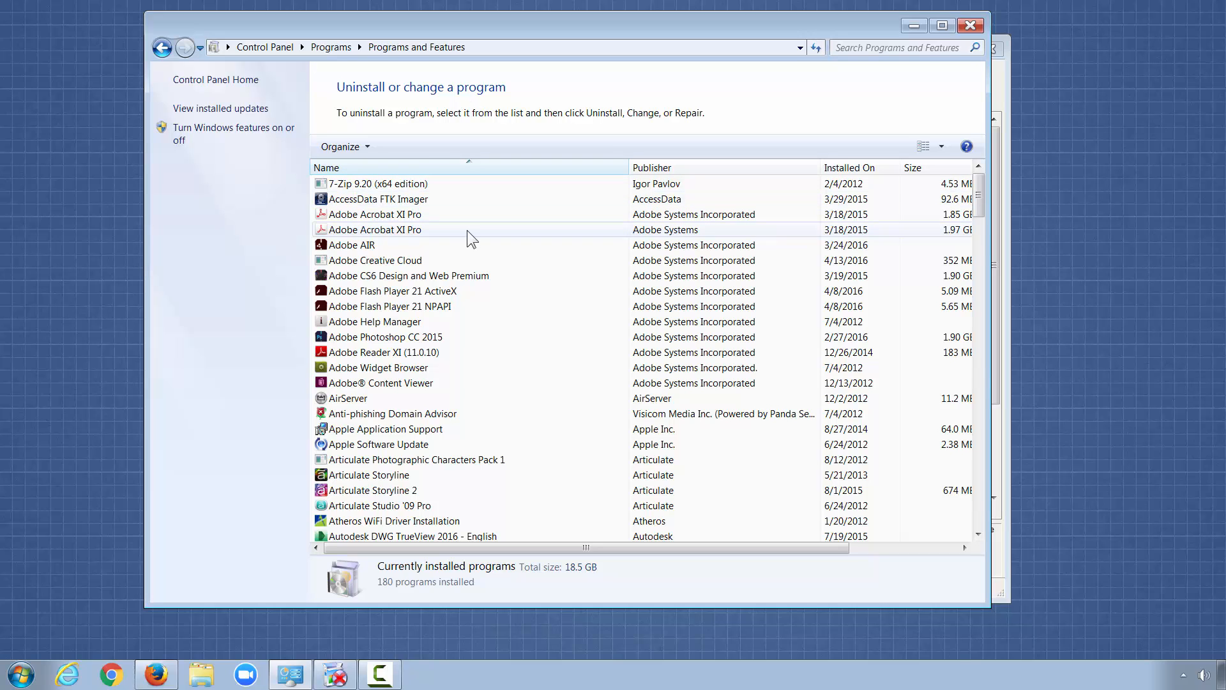
{"action": "left_click_drag", "start_coordinate": [629, 167], "coordinate": [553, 168]}
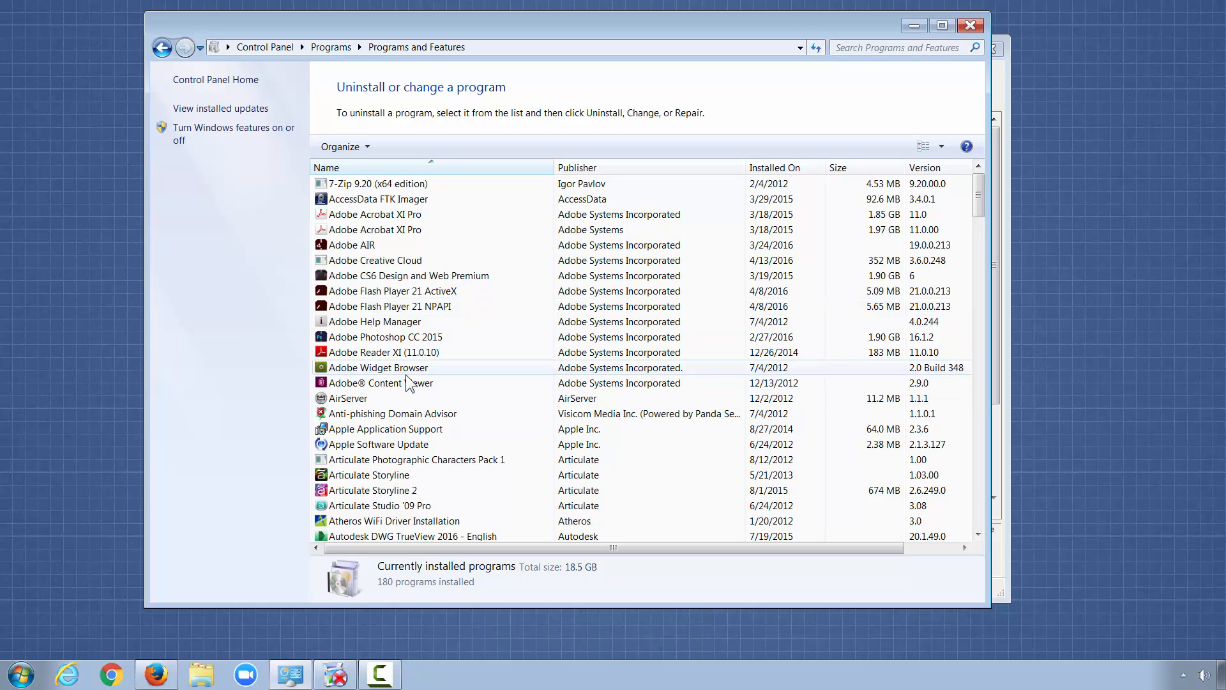
{"action": "left_click", "coordinate": [445, 339]}
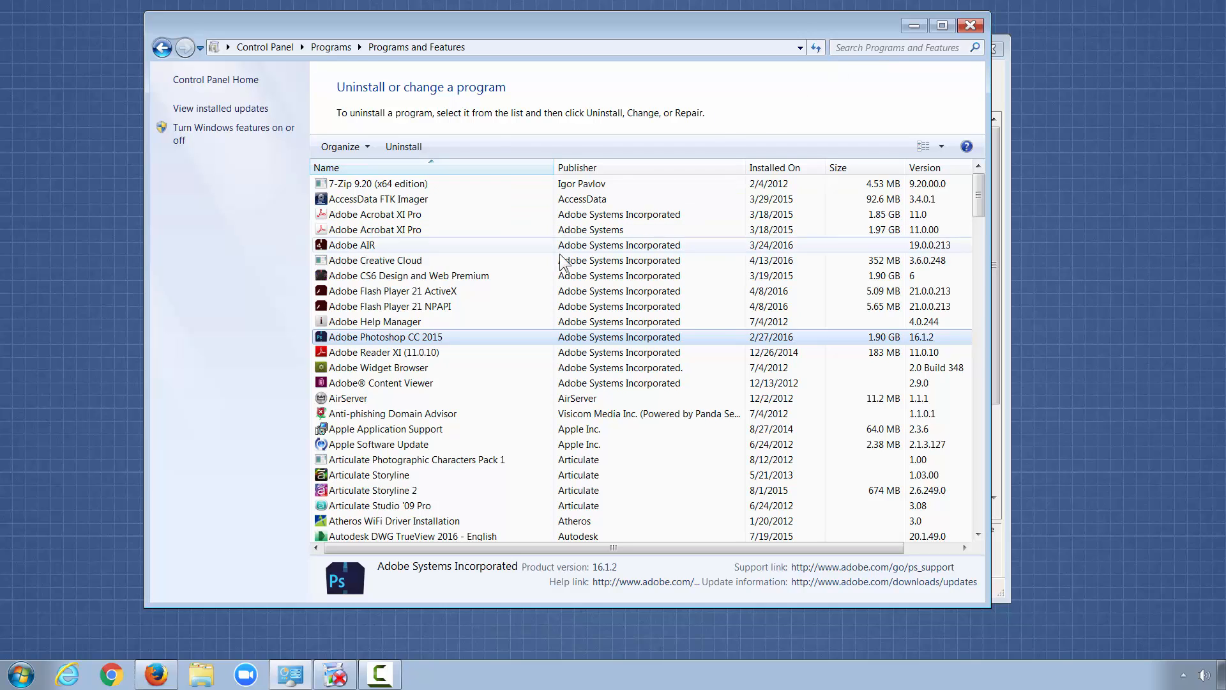
{"action": "left_click", "coordinate": [913, 25]}
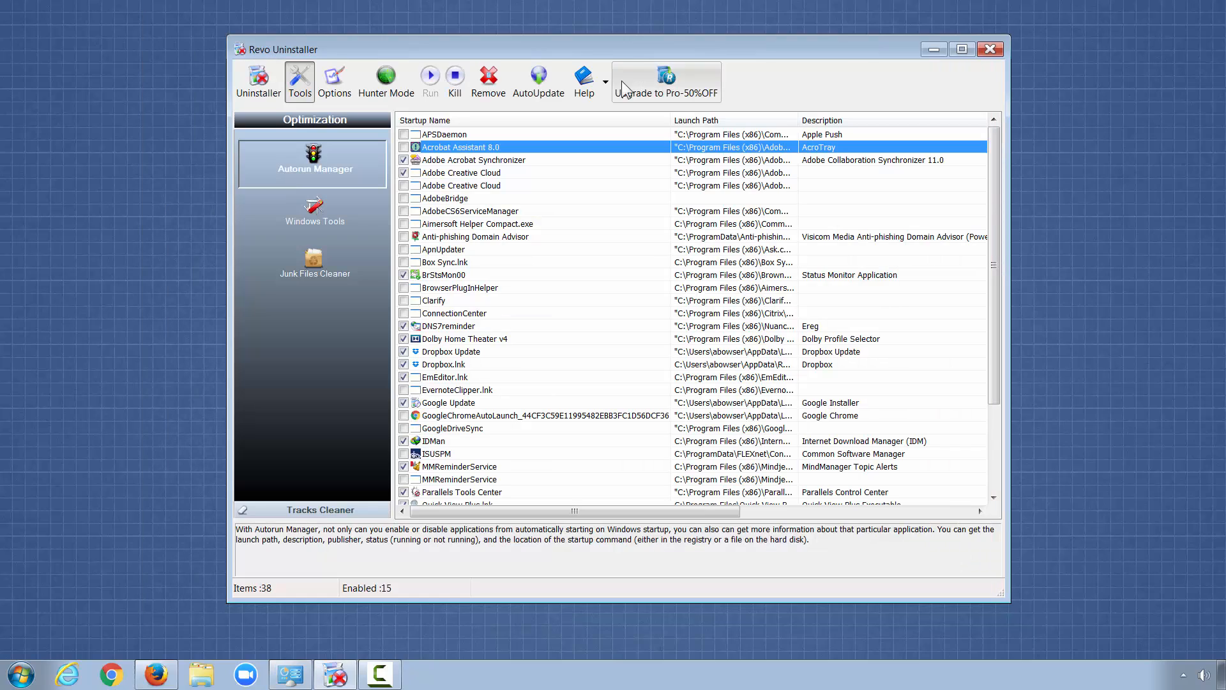
Step: Show Revo Uninstaller's list of installed applications and reposition its window on the desktop
{"action": "left_click_drag", "start_coordinate": [626, 44], "coordinate": [627, 35]}
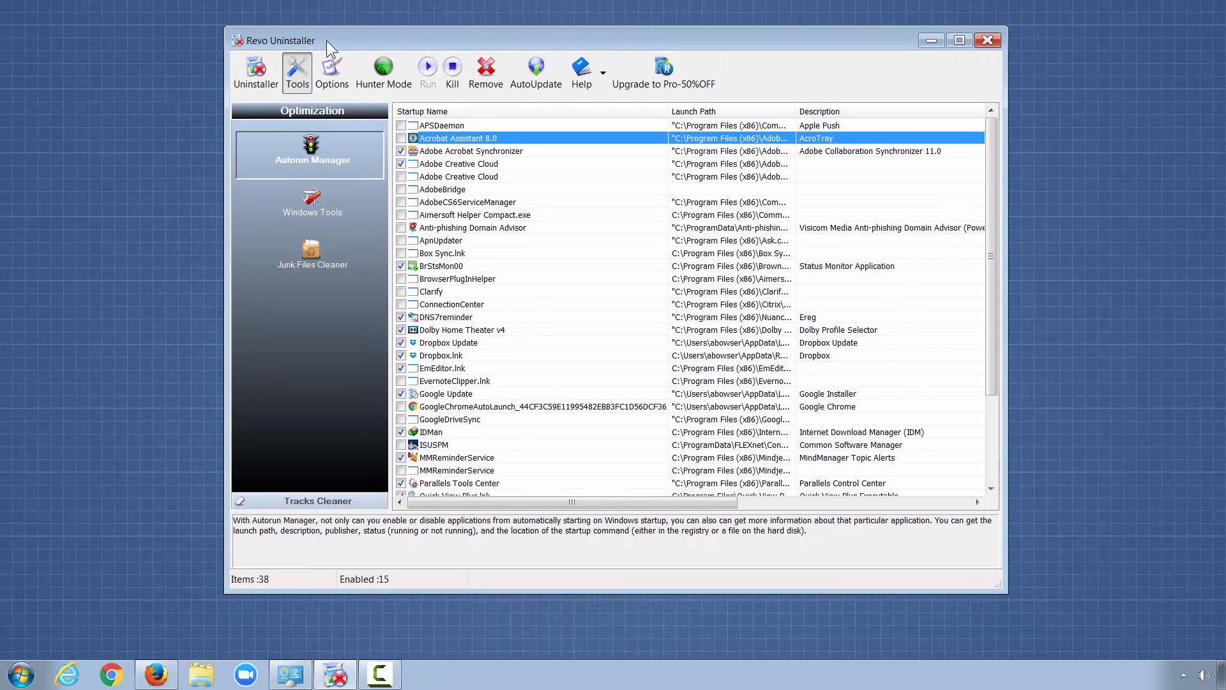
{"action": "left_click", "coordinate": [259, 79]}
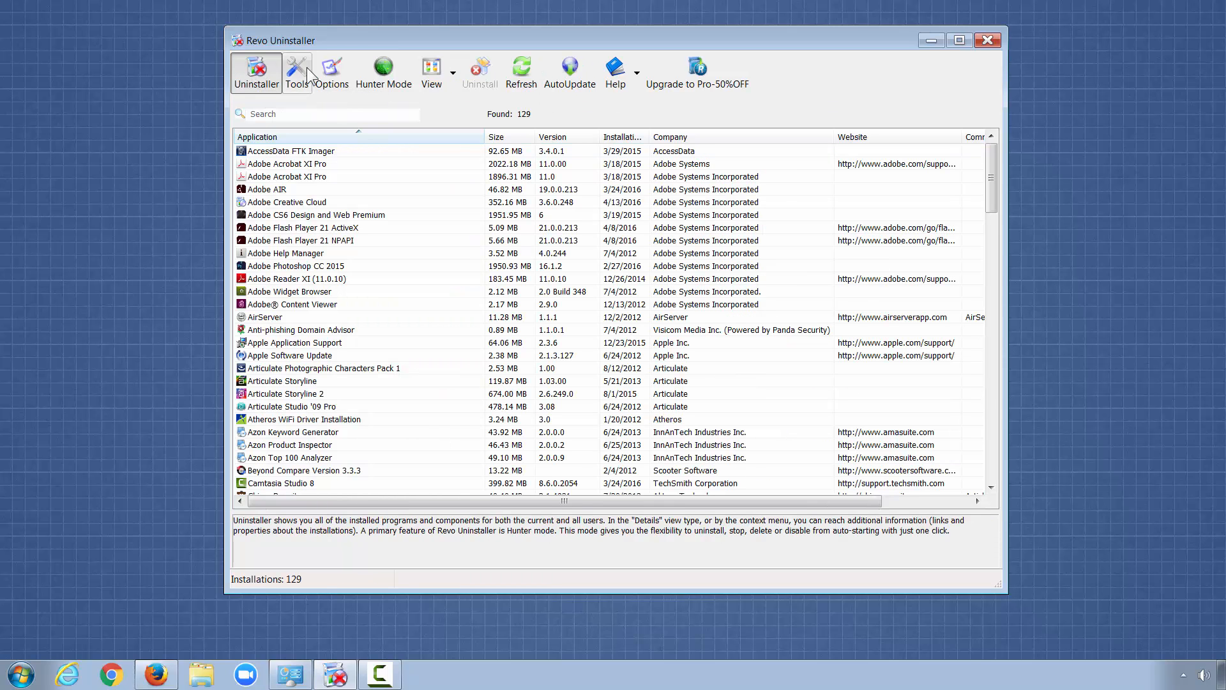
{"action": "left_click_drag", "start_coordinate": [366, 41], "coordinate": [388, 38]}
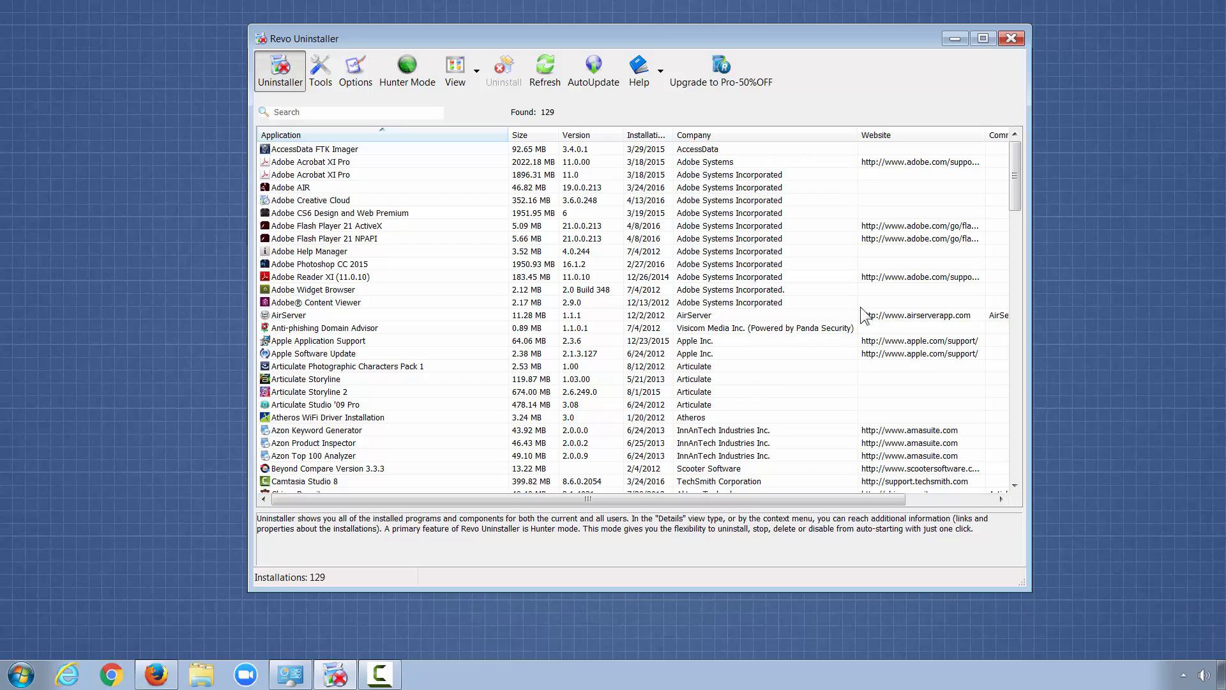
Step: Start uninstalling FileZilla Client 3.12.0.2 from the installed applications list and confirm the removal
{"action": "left_click_drag", "start_coordinate": [1013, 197], "coordinate": [1011, 272]}
{"action": "left_click", "coordinate": [355, 366]}
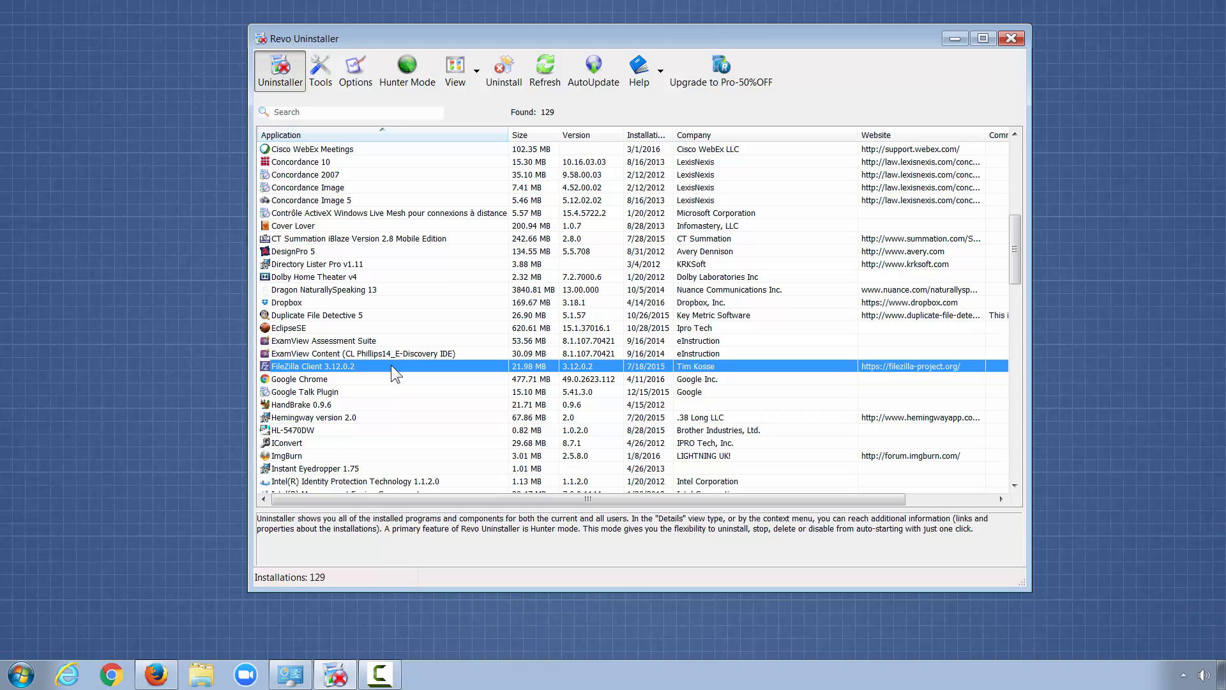
{"action": "right_click", "coordinate": [419, 369]}
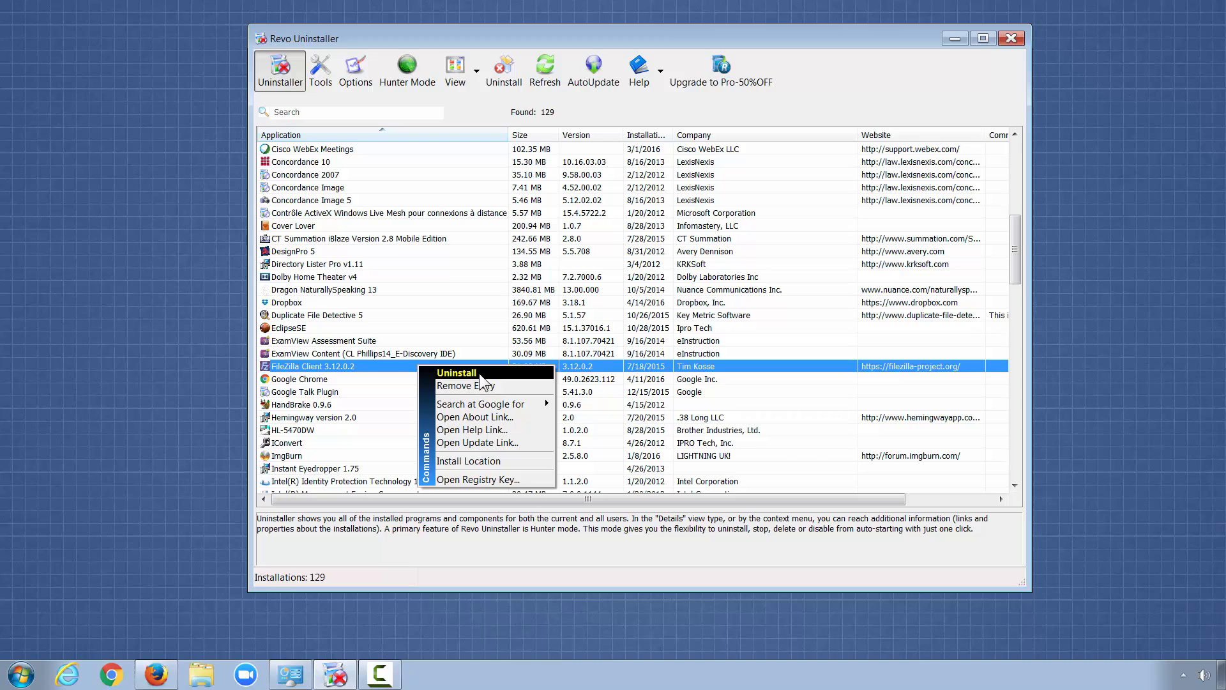
{"action": "left_click", "coordinate": [458, 373]}
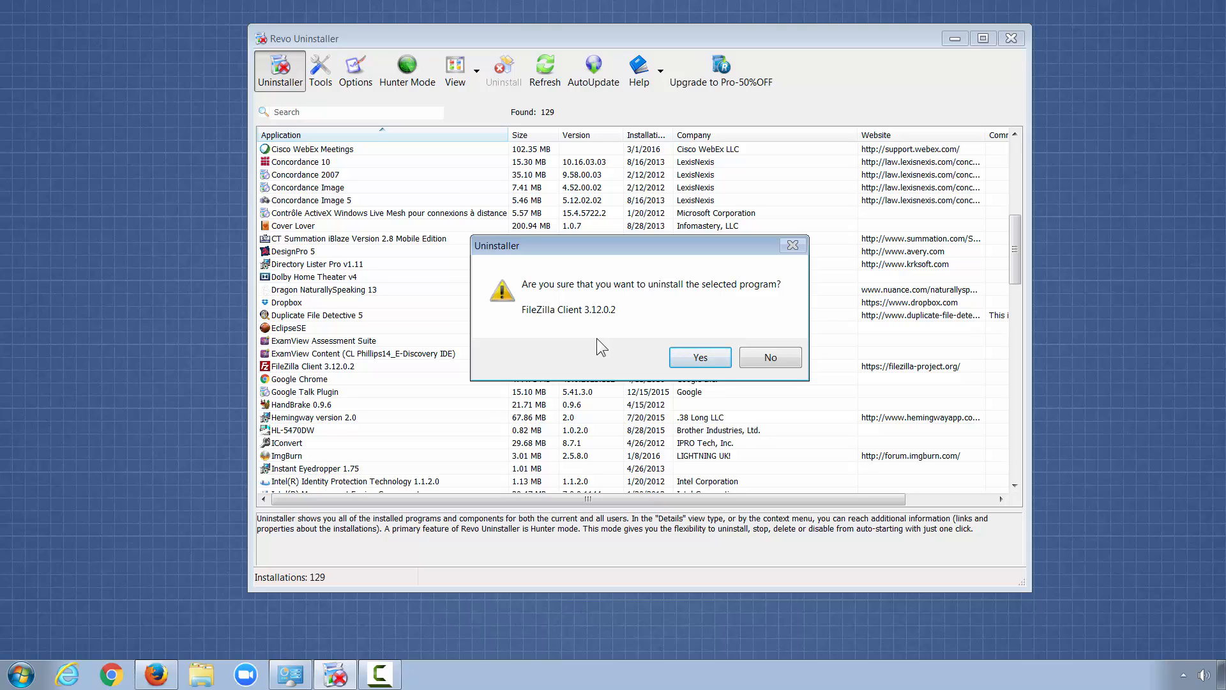
{"action": "left_click", "coordinate": [700, 358]}
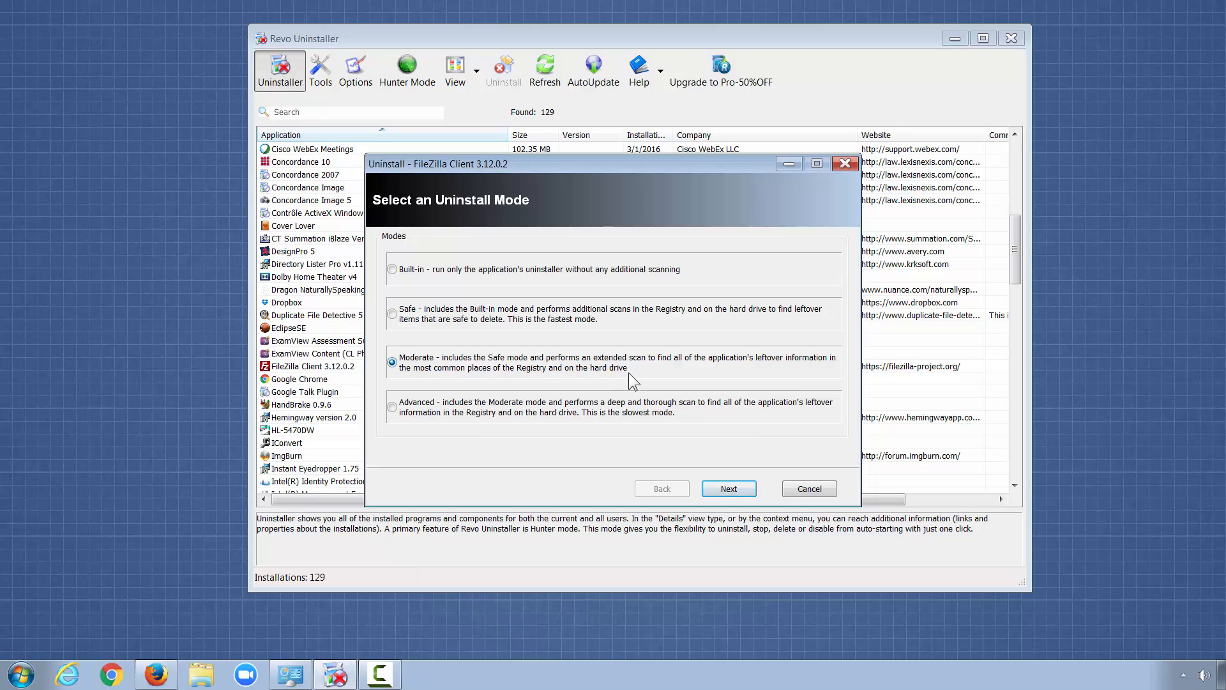
Step: Run FileZilla's built-in uninstaller in Moderate mode and finish it, choosing to reboot manually later
{"action": "left_click", "coordinate": [714, 488]}
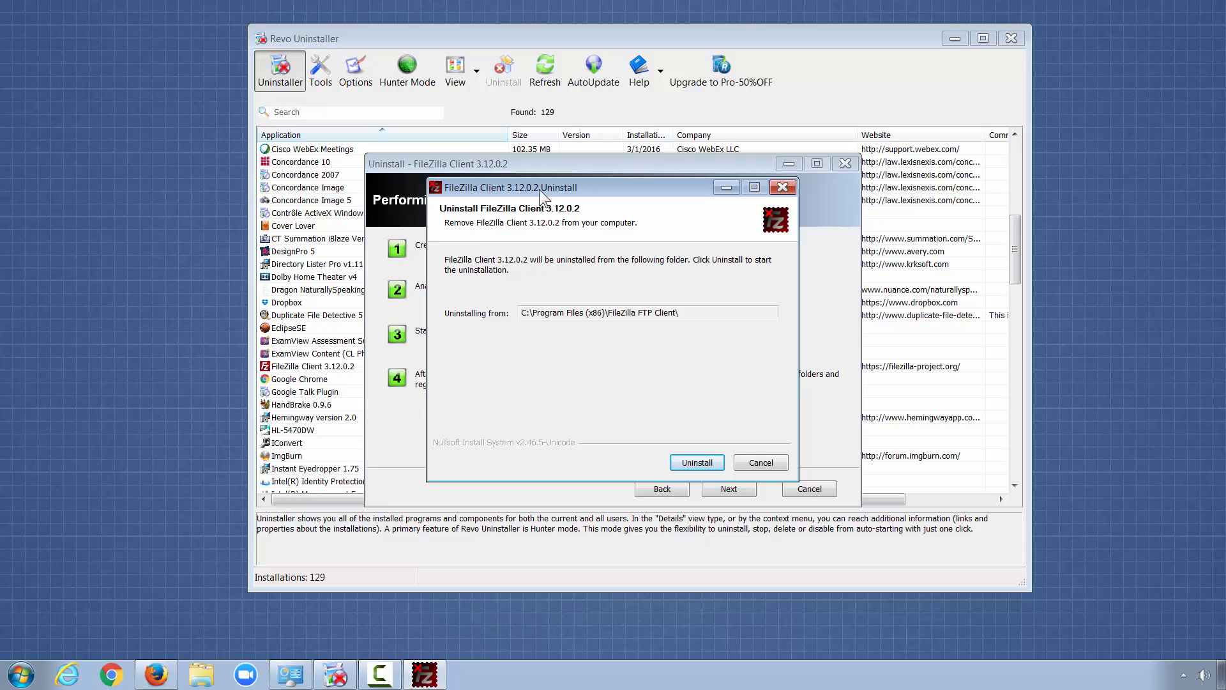
{"action": "left_click", "coordinate": [686, 463]}
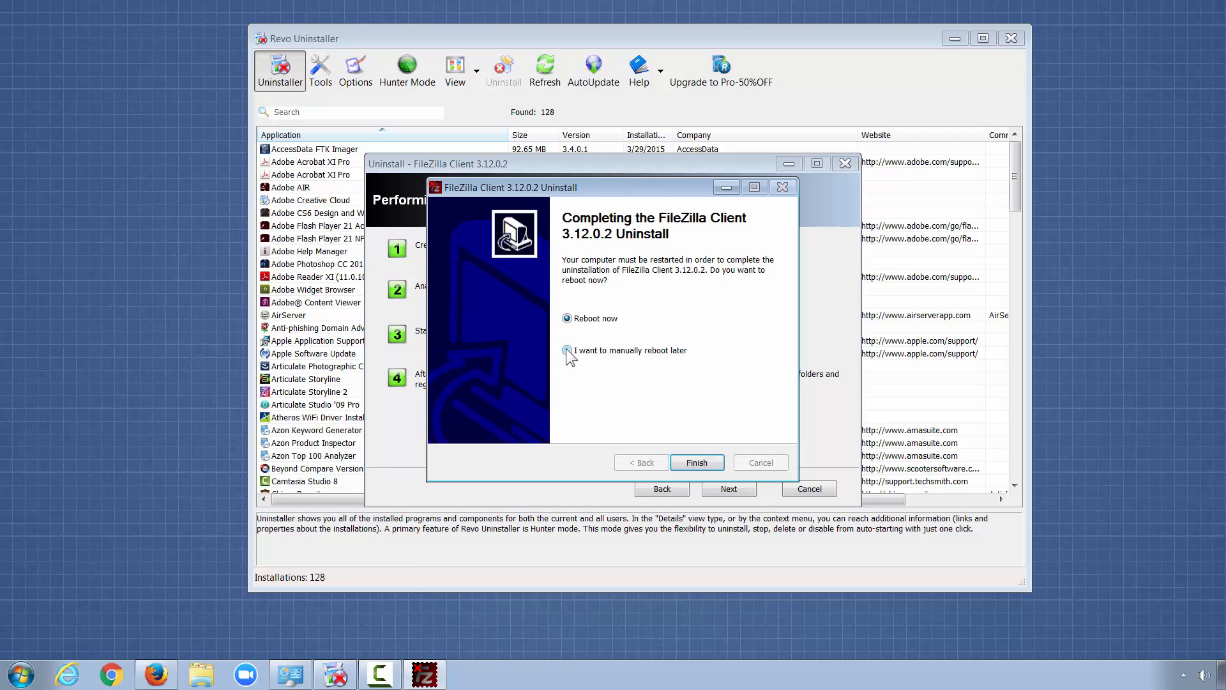
{"action": "left_click", "coordinate": [693, 463]}
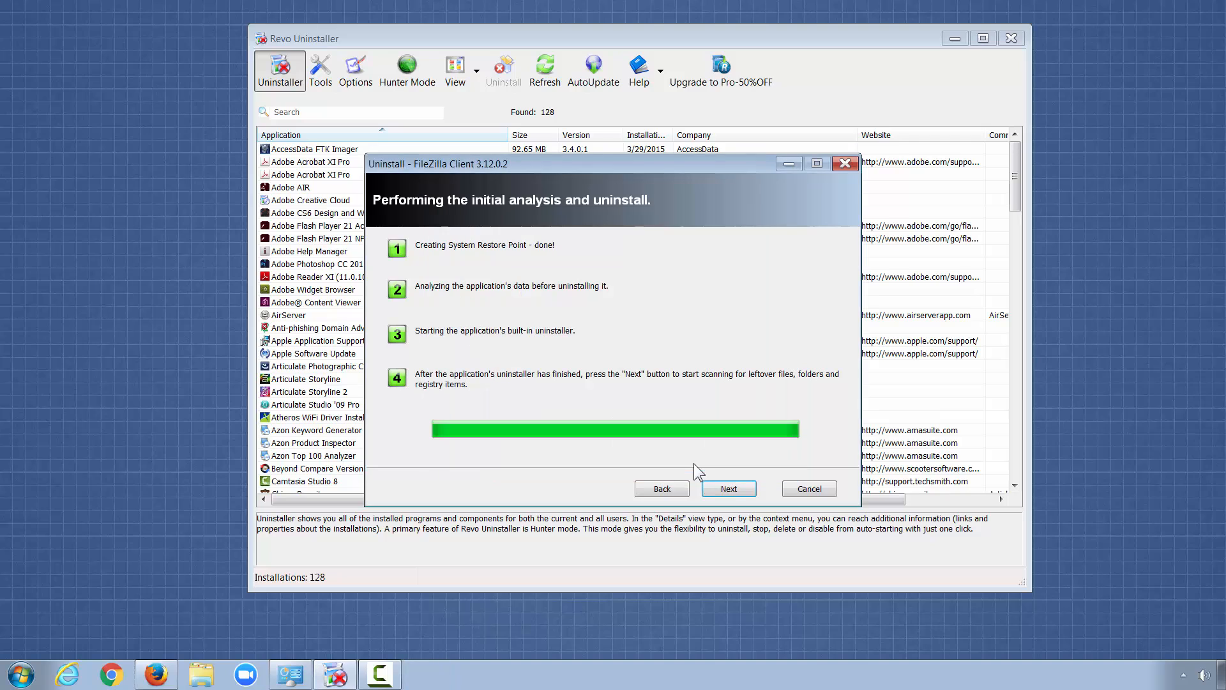
Step: Scan for FileZilla's leftover files and registry items, and finish the uninstall wizard
{"action": "left_click", "coordinate": [729, 489]}
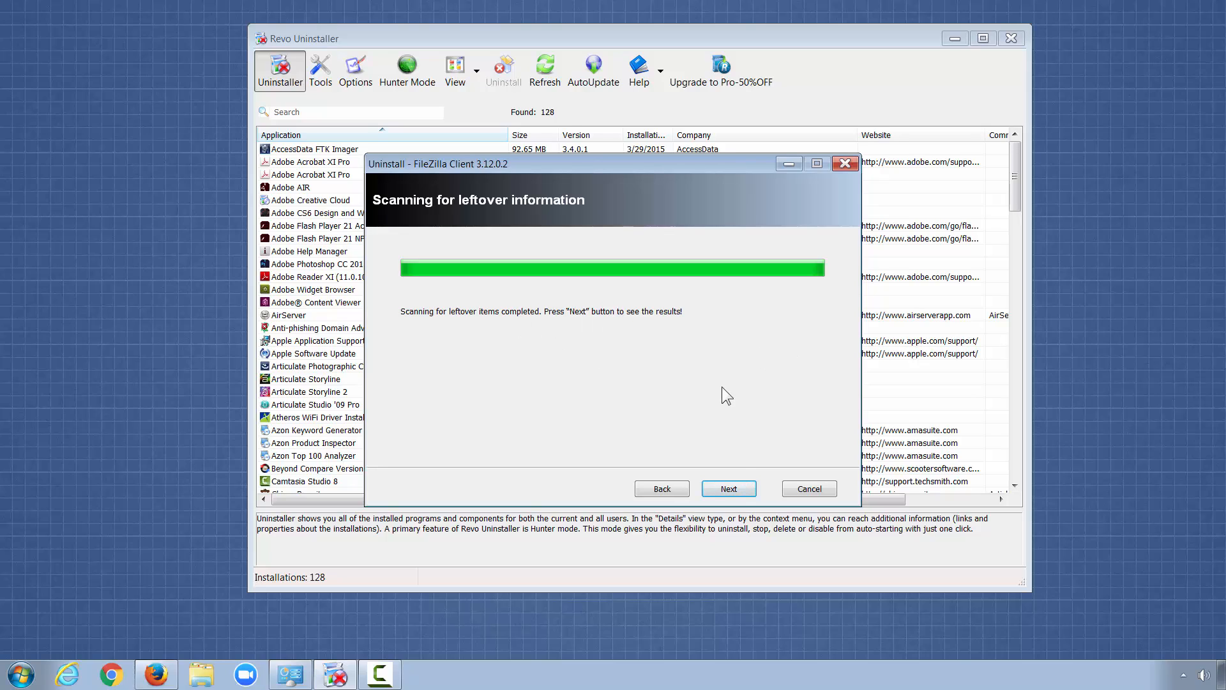
{"action": "left_click", "coordinate": [729, 489]}
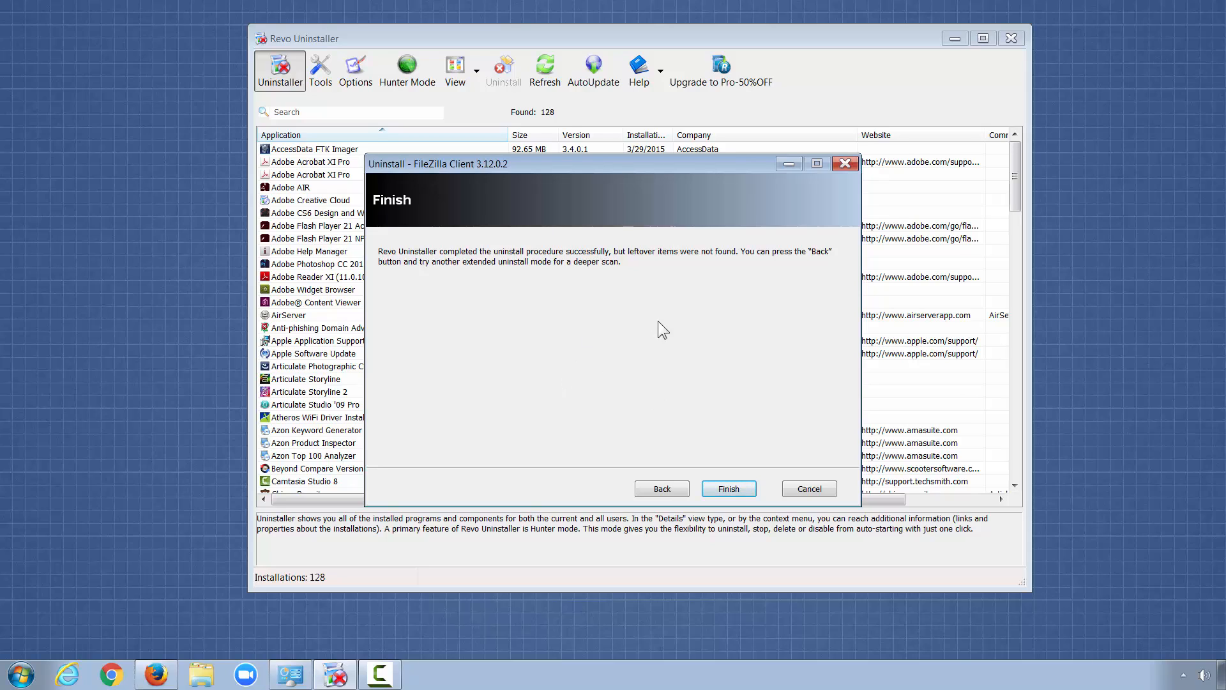
{"action": "left_click", "coordinate": [728, 488]}
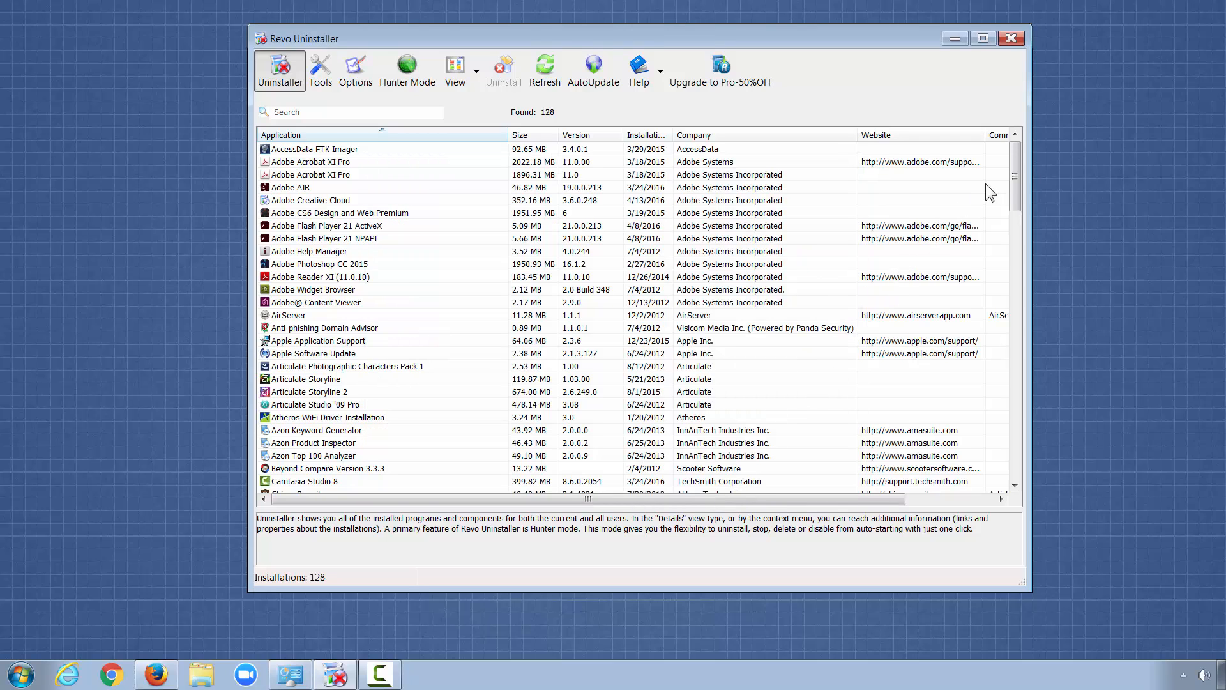
Step: Check the installed applications list after the FileZilla removal and select Adobe Photoshop CC 2015
{"action": "left_click_drag", "start_coordinate": [1013, 190], "coordinate": [1015, 291]}
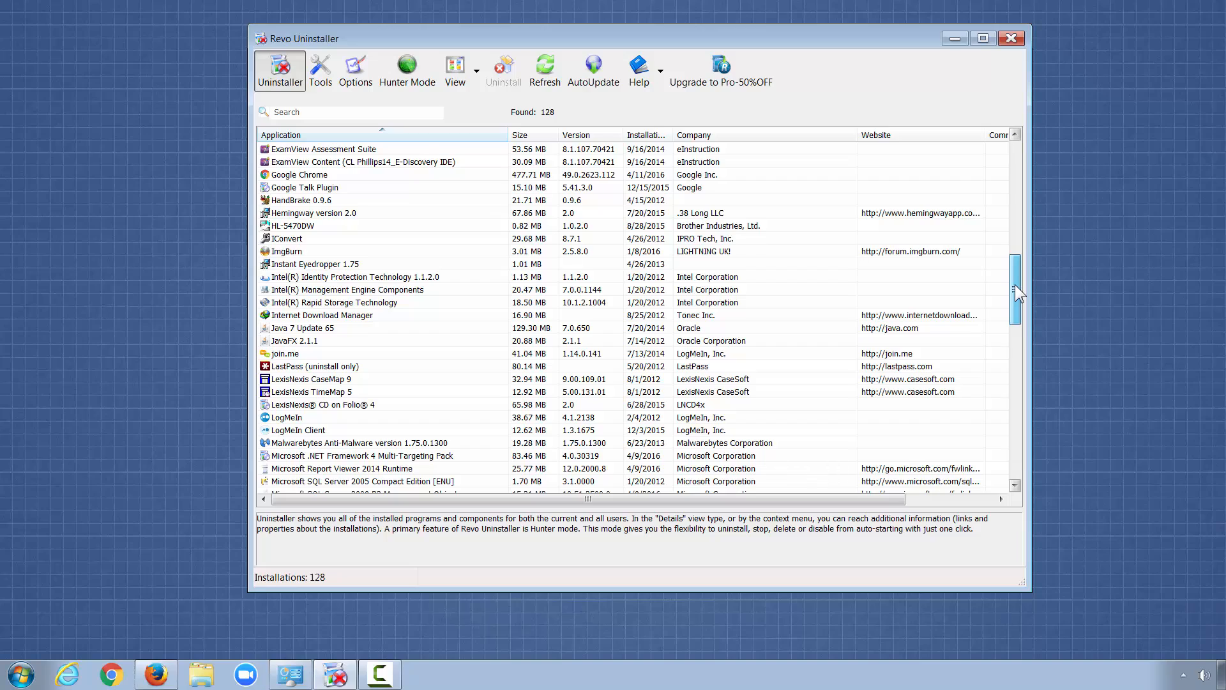
{"action": "left_click_drag", "start_coordinate": [1013, 284], "coordinate": [1014, 186]}
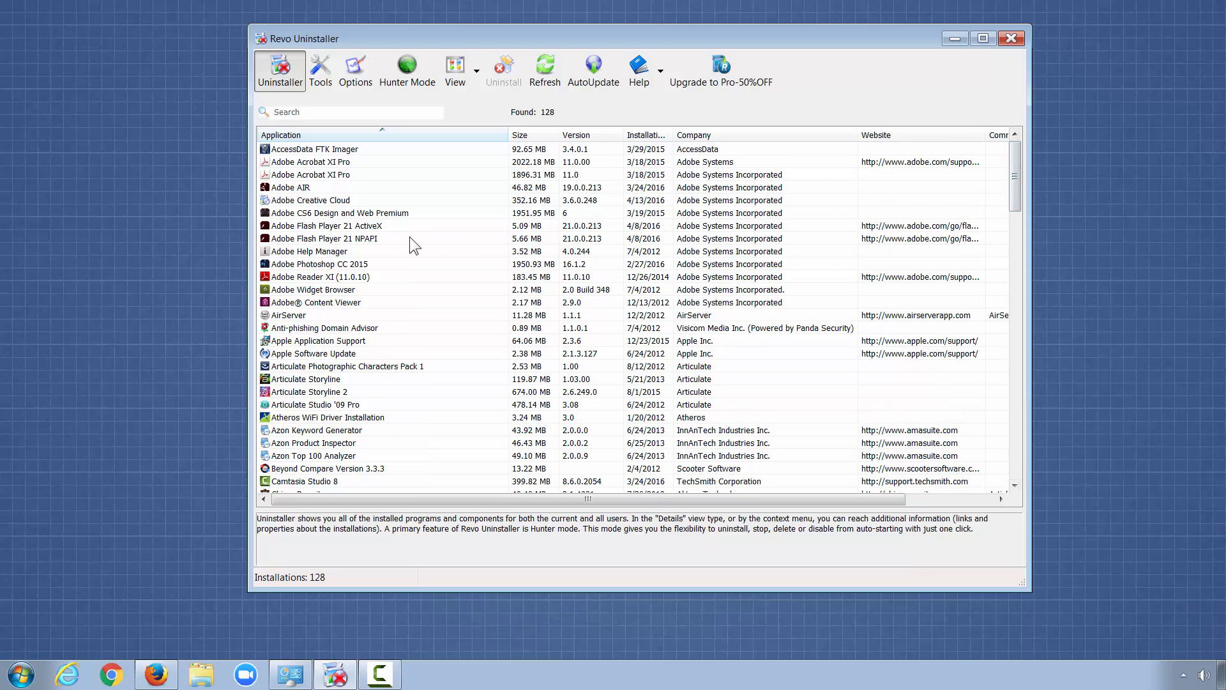
{"action": "left_click", "coordinate": [378, 263]}
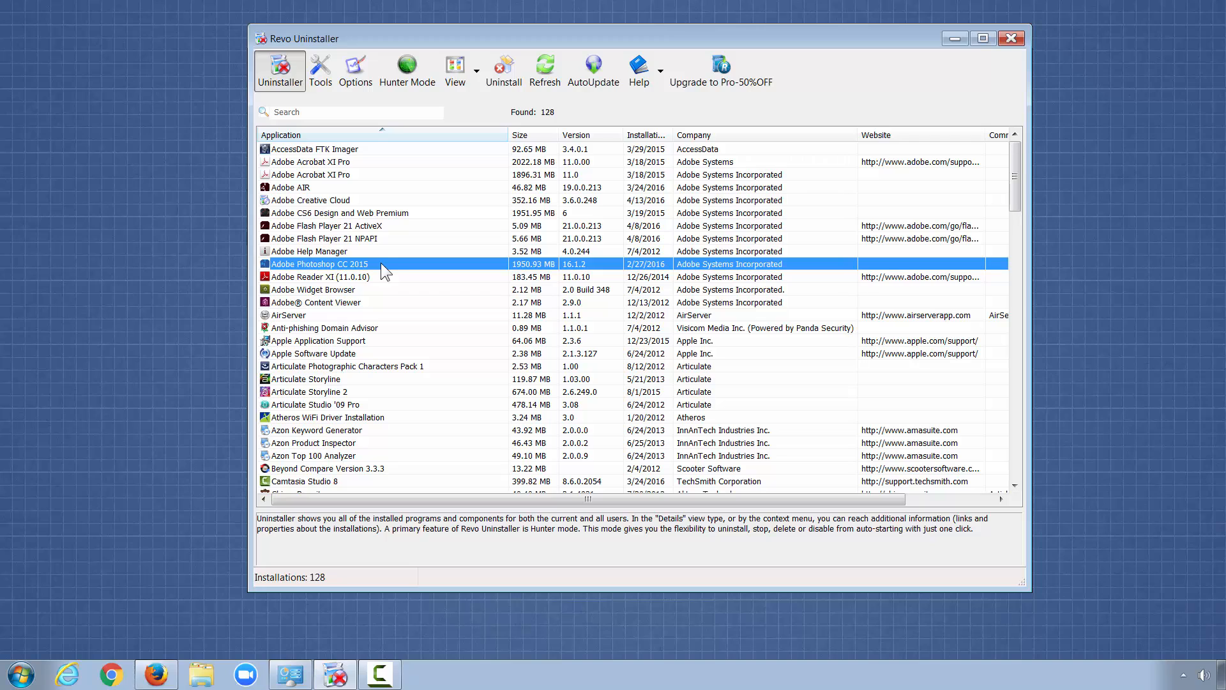
Step: Uninstall Adobe Photoshop CC 2015 in Moderate mode with Adobe's built-in uninstaller, without removing preferences
{"action": "right_click", "coordinate": [434, 262]}
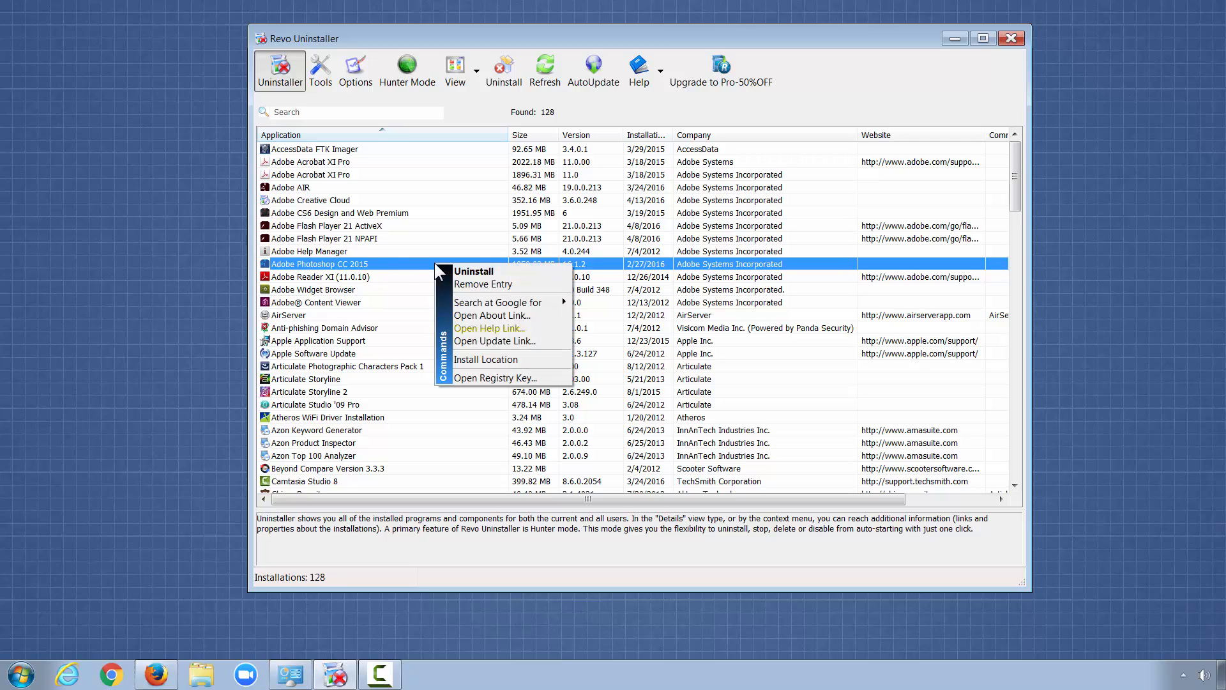
{"action": "left_click", "coordinate": [471, 271]}
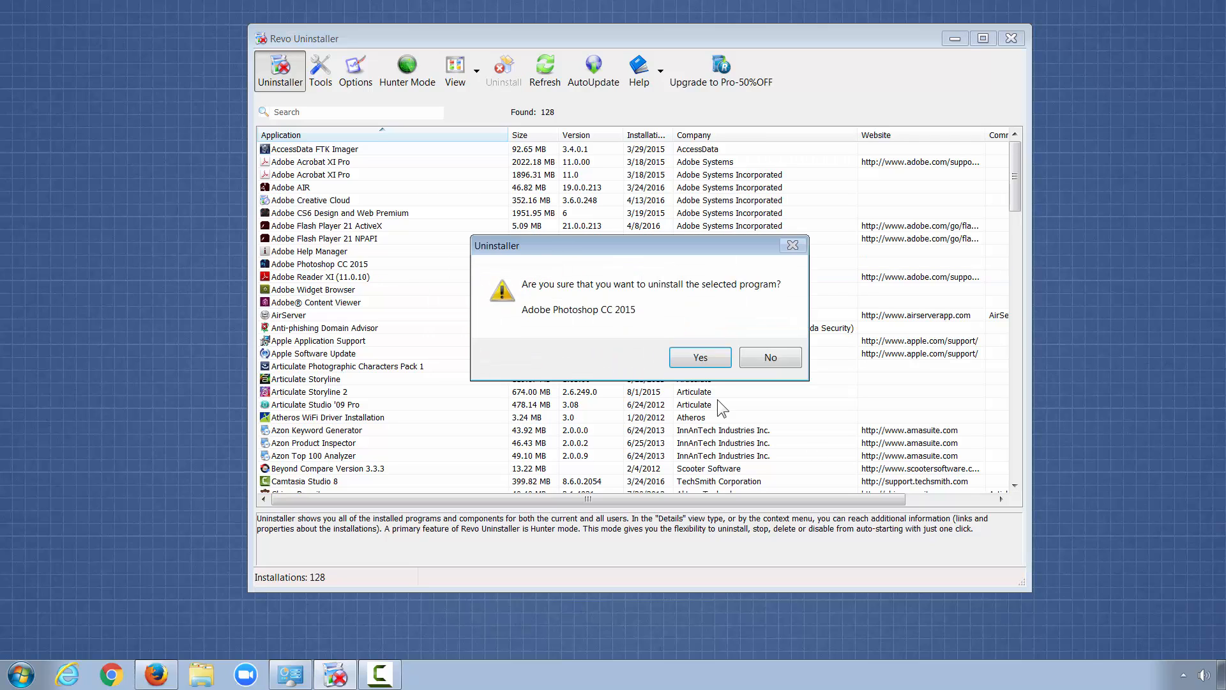
{"action": "left_click", "coordinate": [701, 359]}
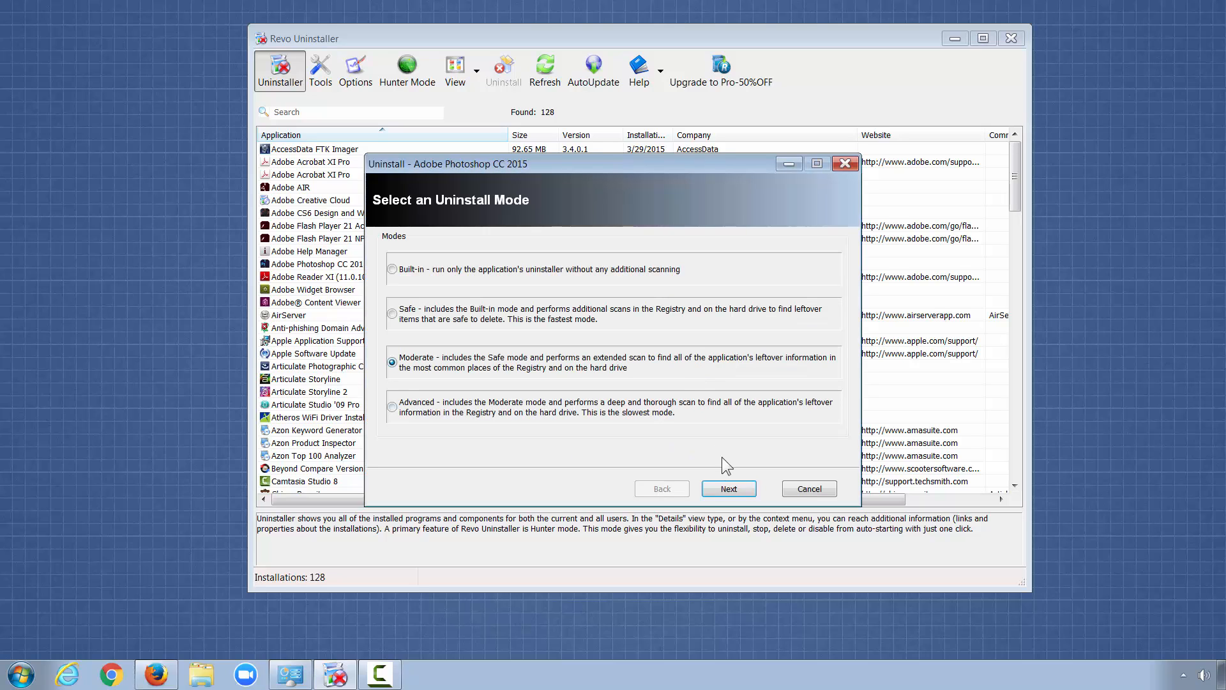
{"action": "left_click", "coordinate": [729, 489]}
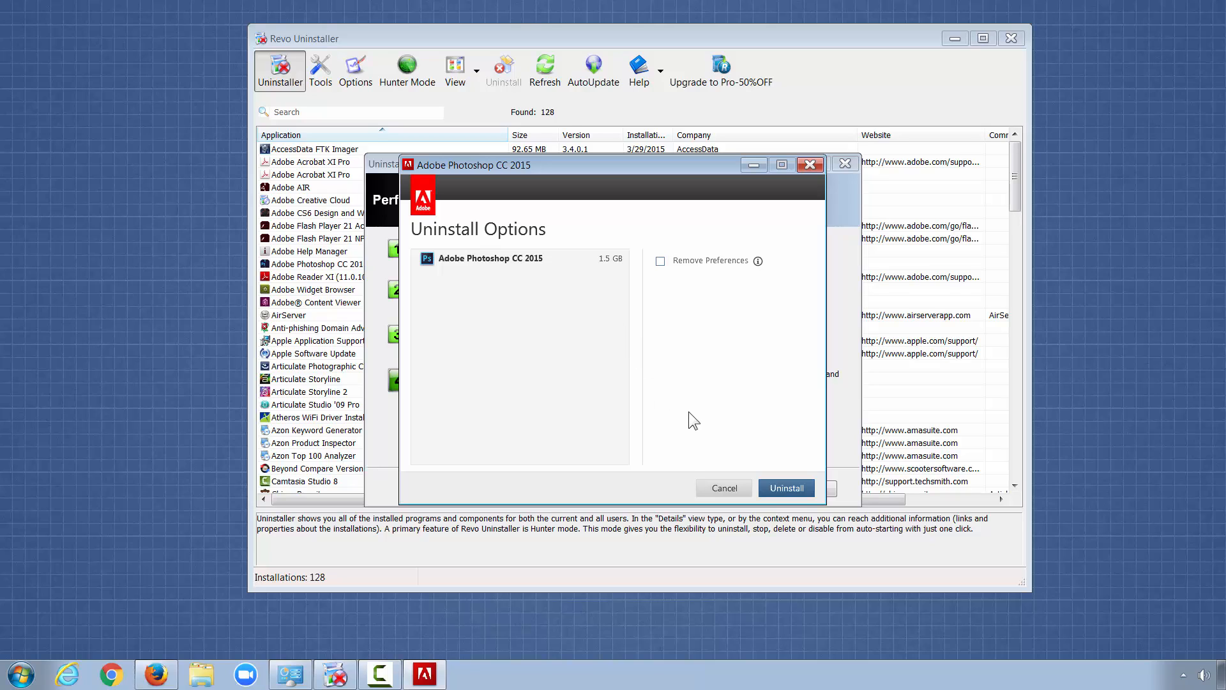
{"action": "left_click", "coordinate": [787, 488]}
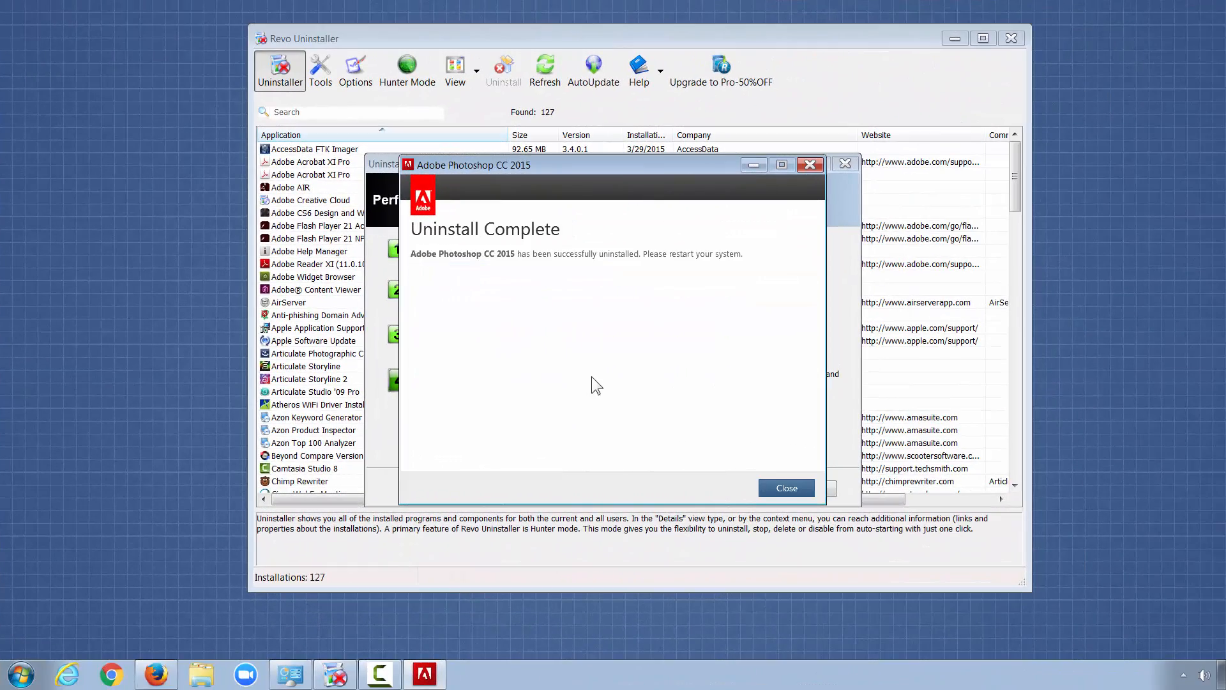
{"action": "left_click", "coordinate": [787, 488]}
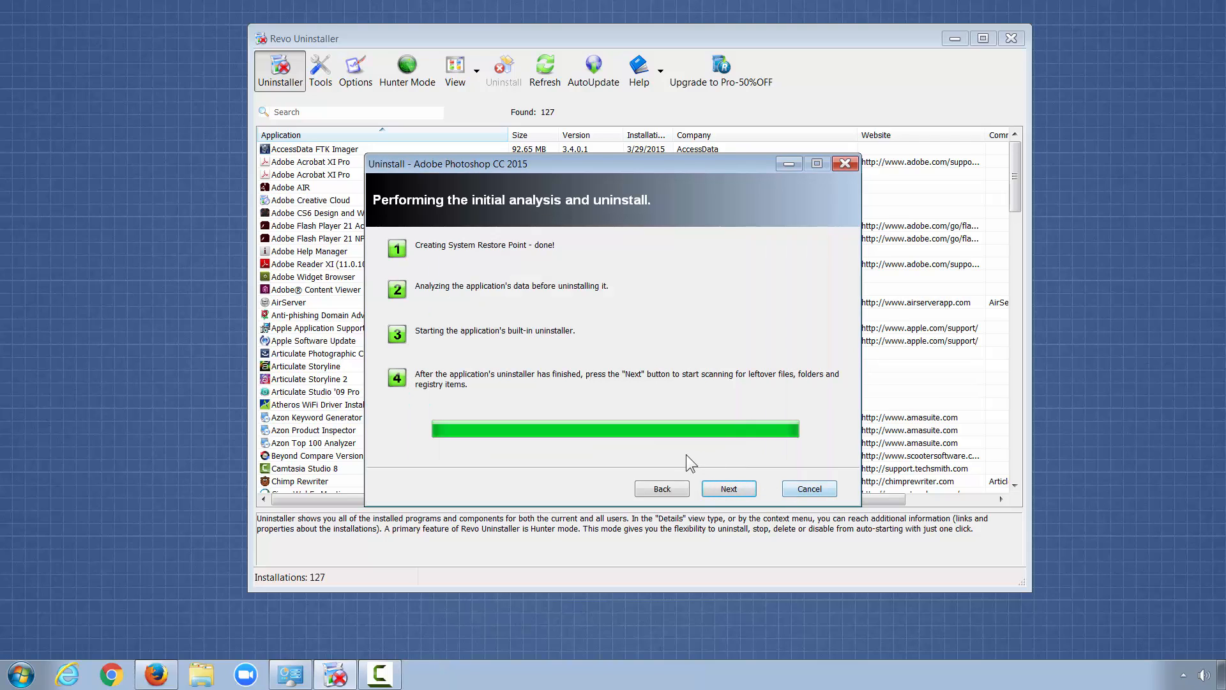
Step: Scan for Photoshop's leftovers and examine the Photoshop.exe and Illustrator.exe entries under App Paths in HKEY_LOCAL_MACHINE
{"action": "left_click", "coordinate": [729, 490]}
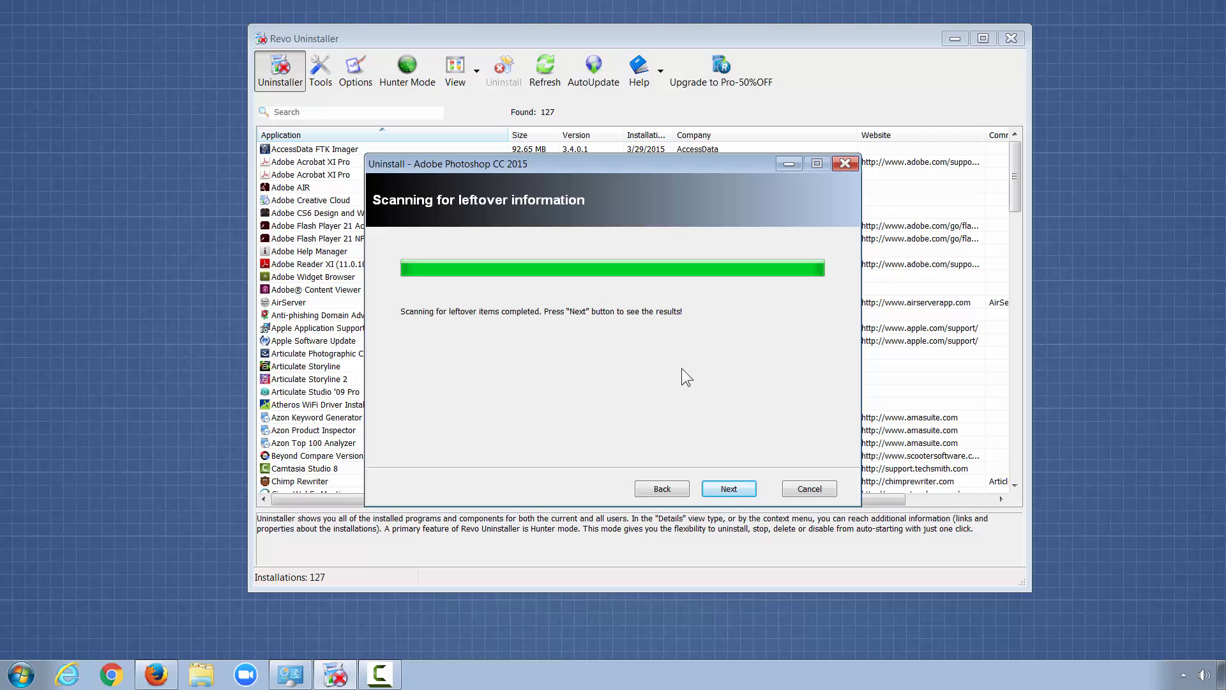
{"action": "left_click", "coordinate": [730, 489]}
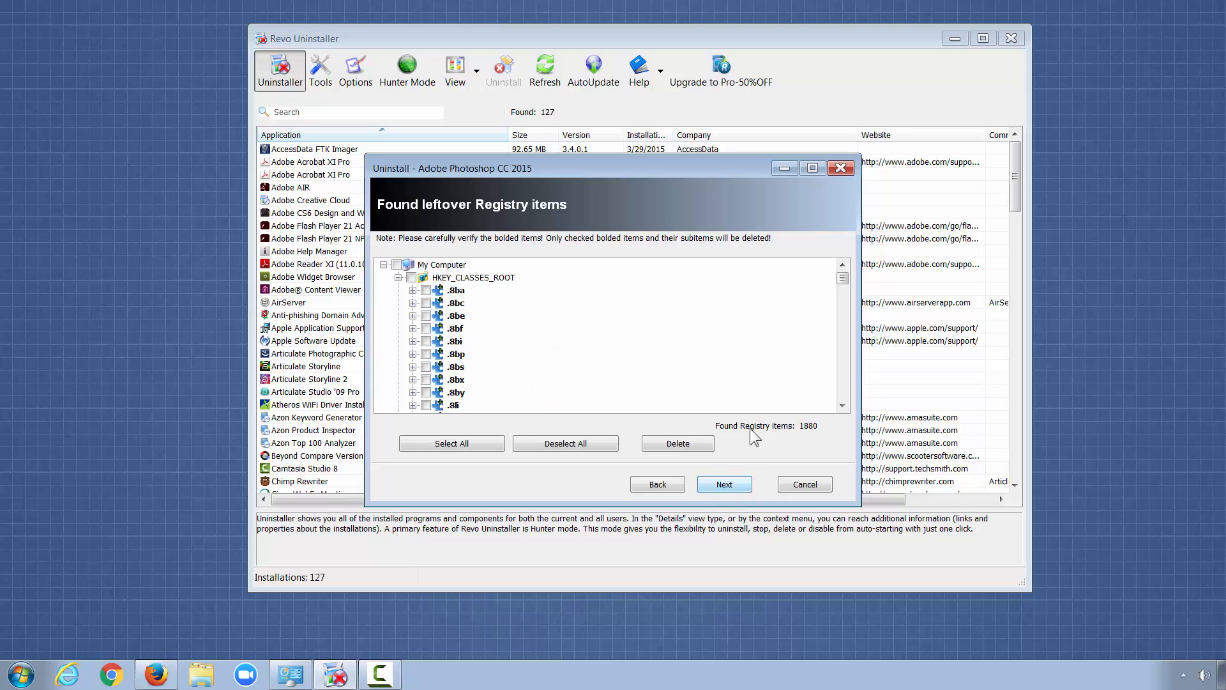
{"action": "left_click", "coordinate": [398, 277]}
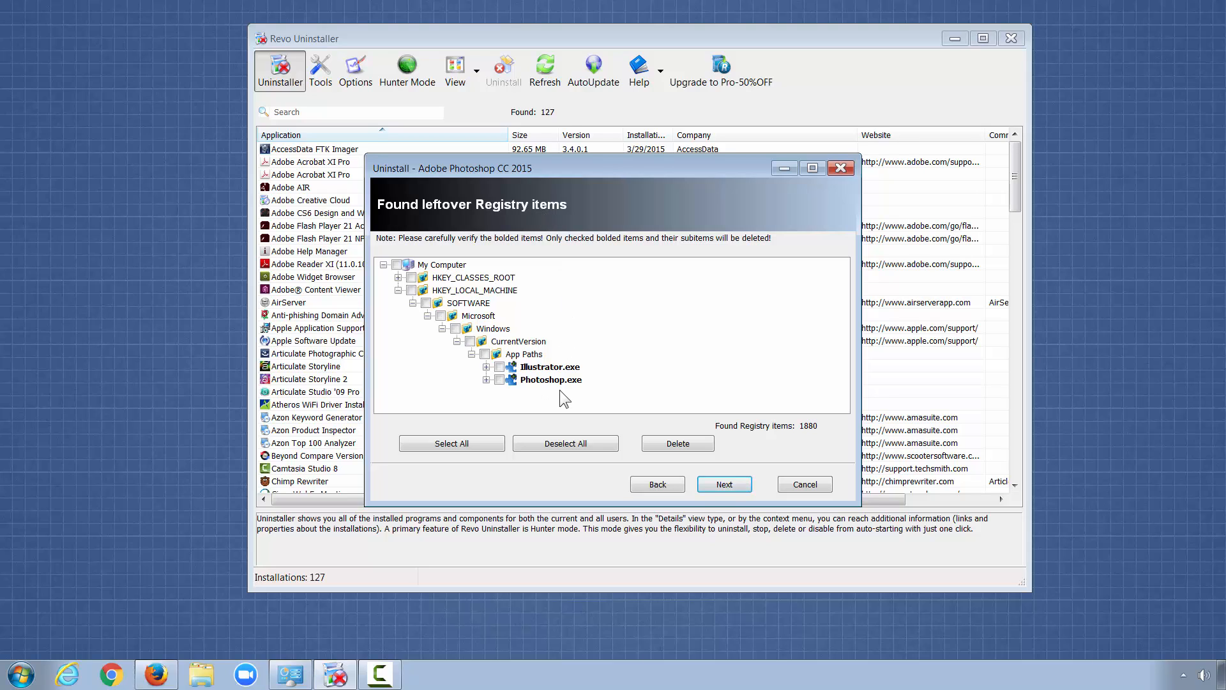
{"action": "left_click", "coordinate": [486, 380]}
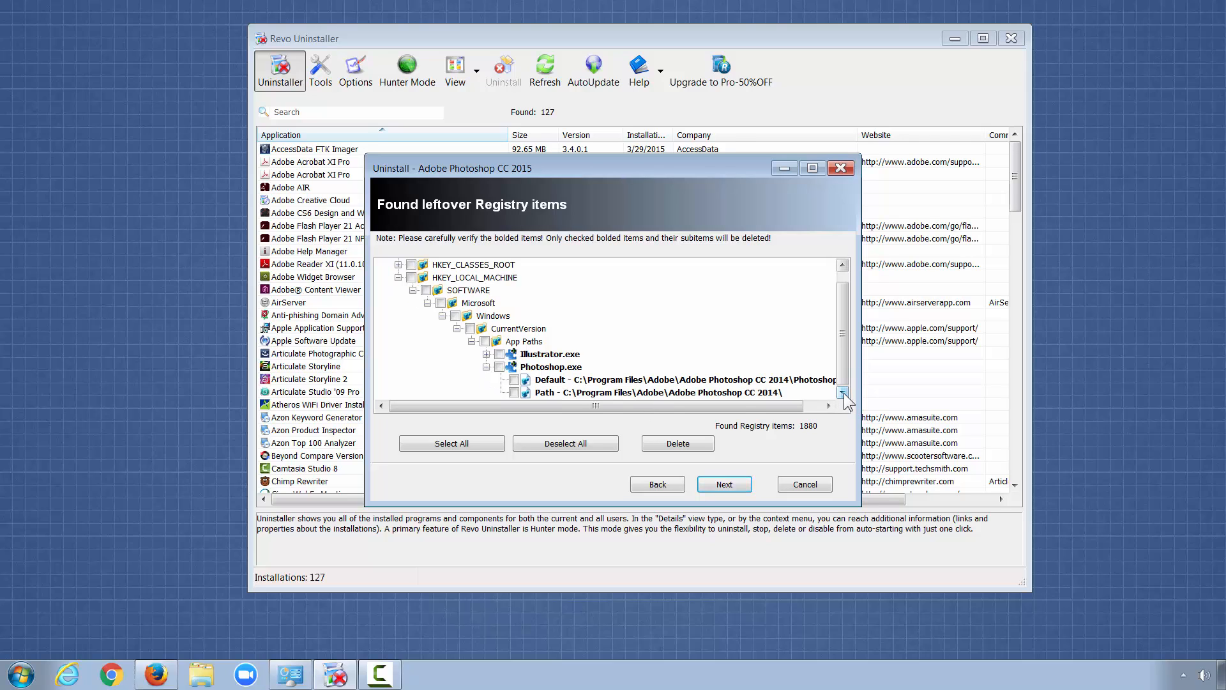
{"action": "left_click", "coordinate": [485, 366]}
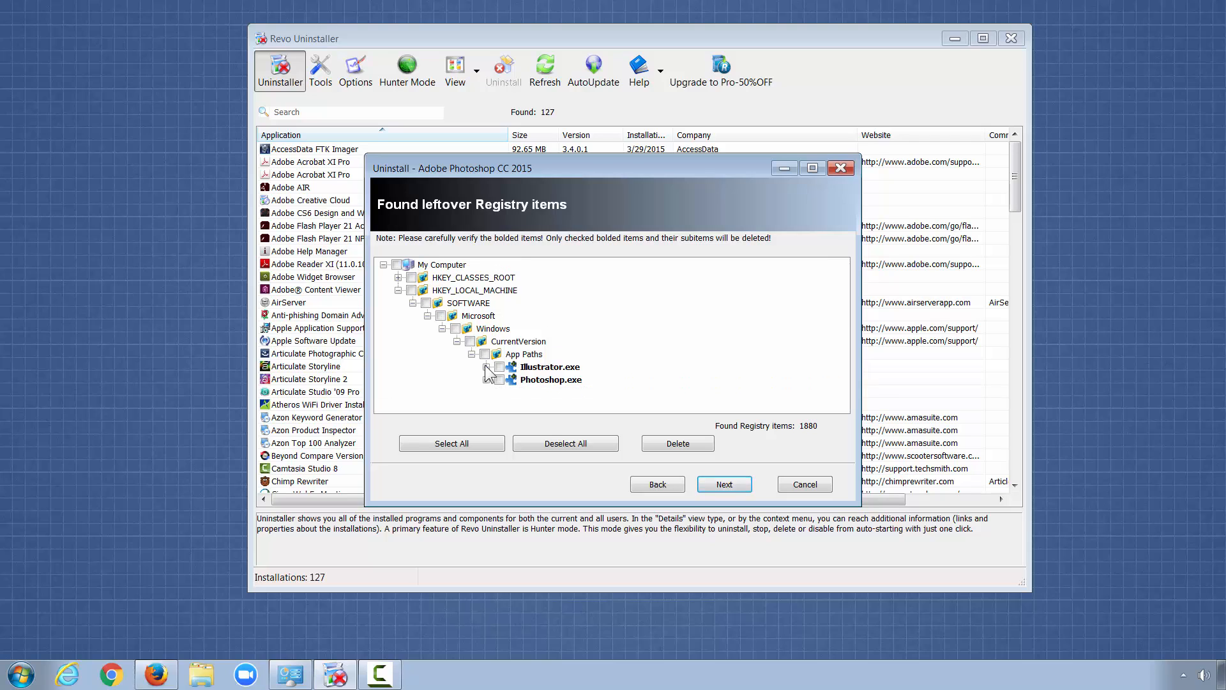
{"action": "left_click", "coordinate": [486, 367]}
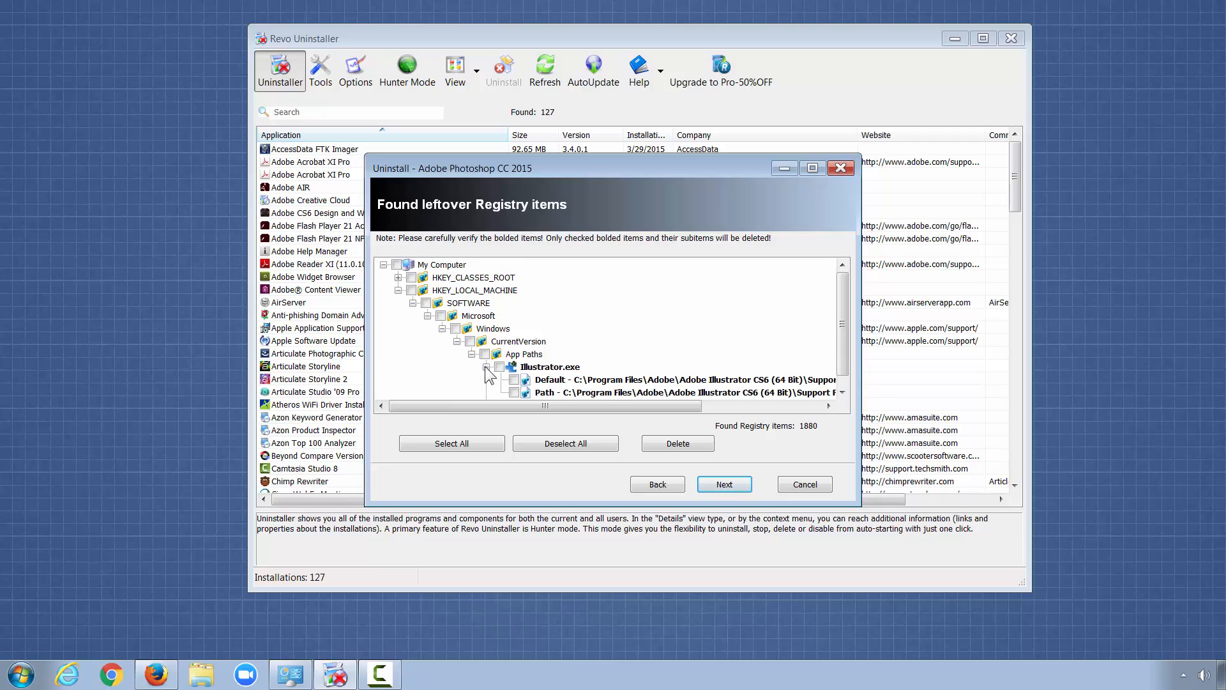
{"action": "left_click", "coordinate": [843, 392]}
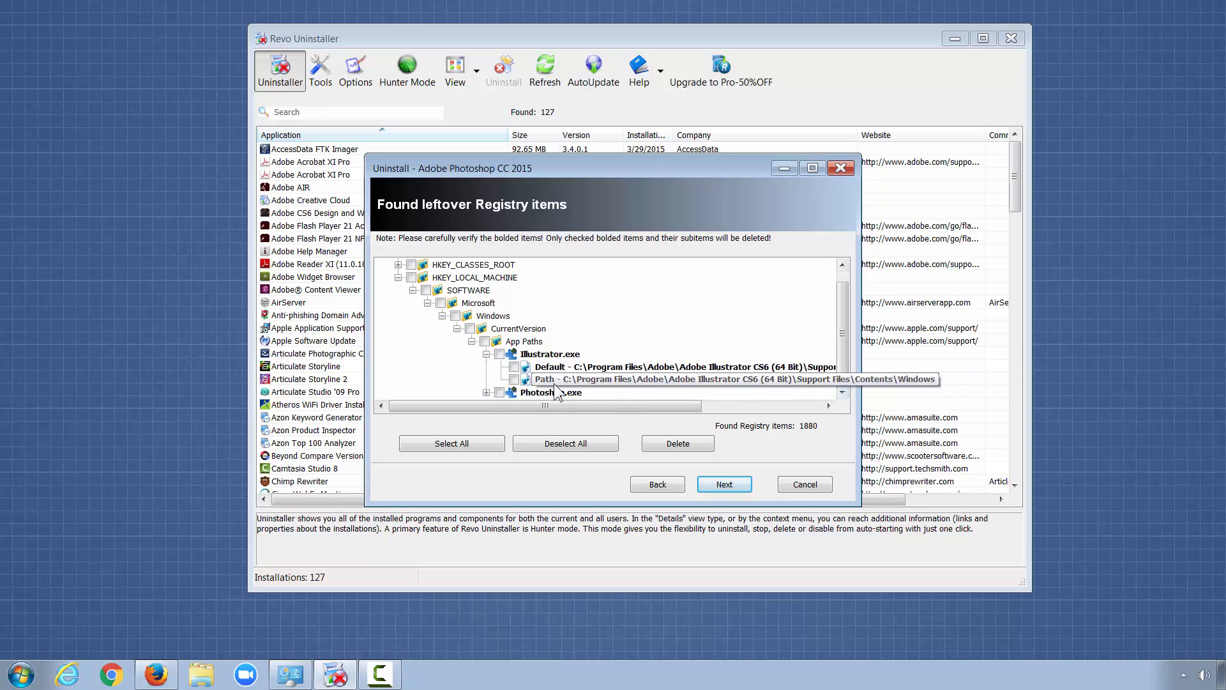
{"action": "left_click", "coordinate": [486, 353]}
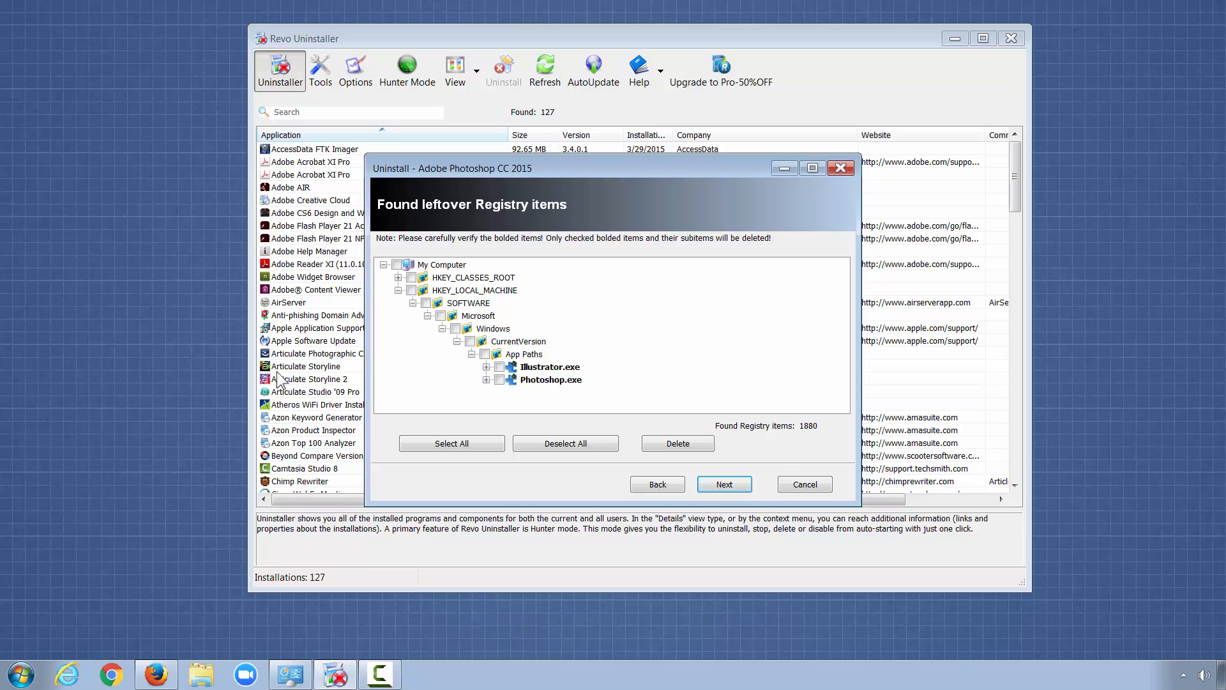
Step: Delete all leftover registry items found for Photoshop and continue to the leftover files and folders
{"action": "left_click", "coordinate": [472, 443]}
{"action": "left_click", "coordinate": [680, 446]}
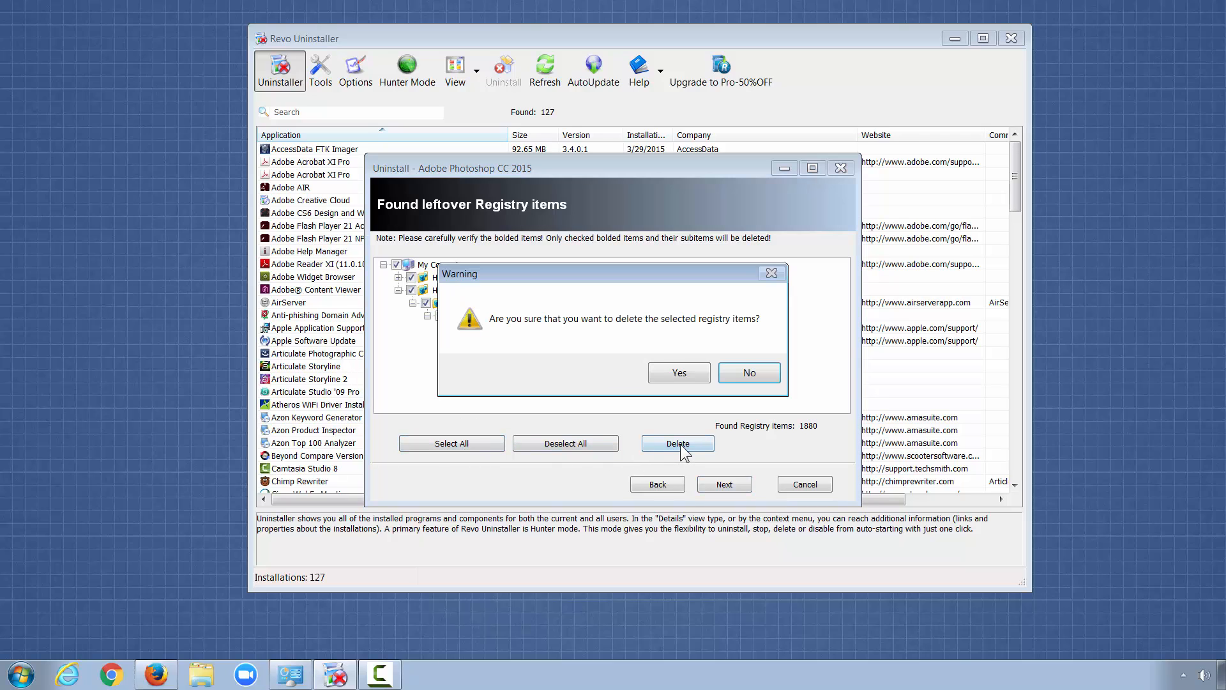
{"action": "left_click", "coordinate": [687, 374]}
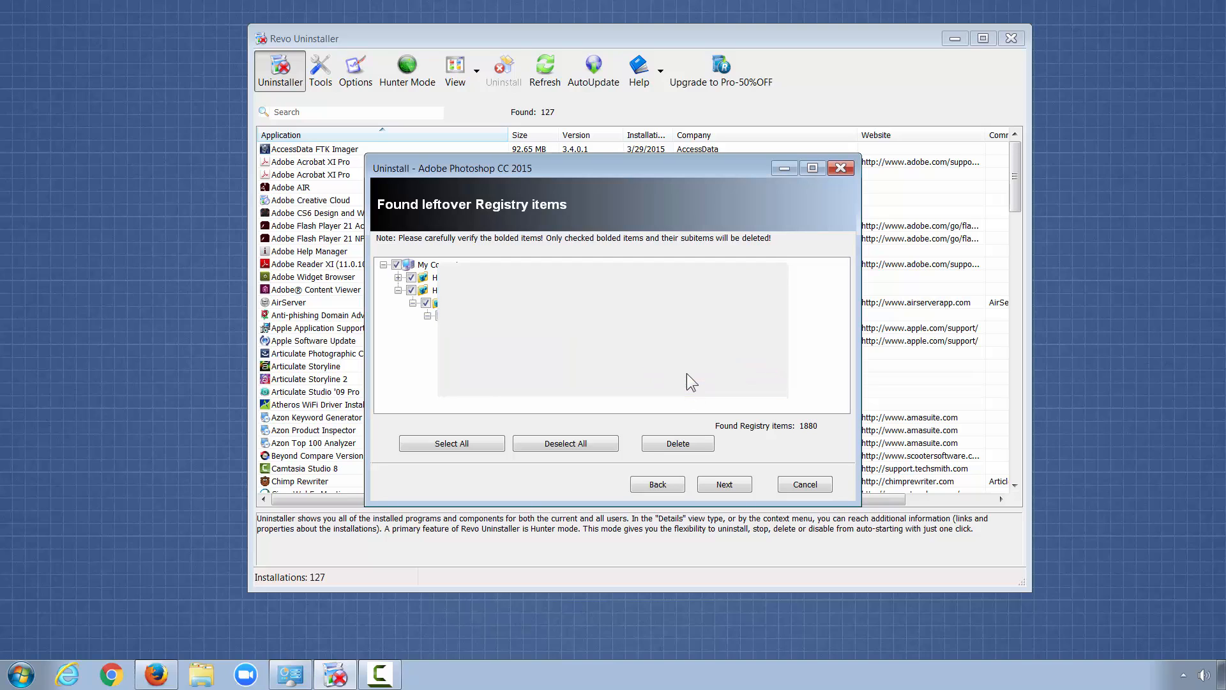
{"action": "left_click", "coordinate": [724, 485]}
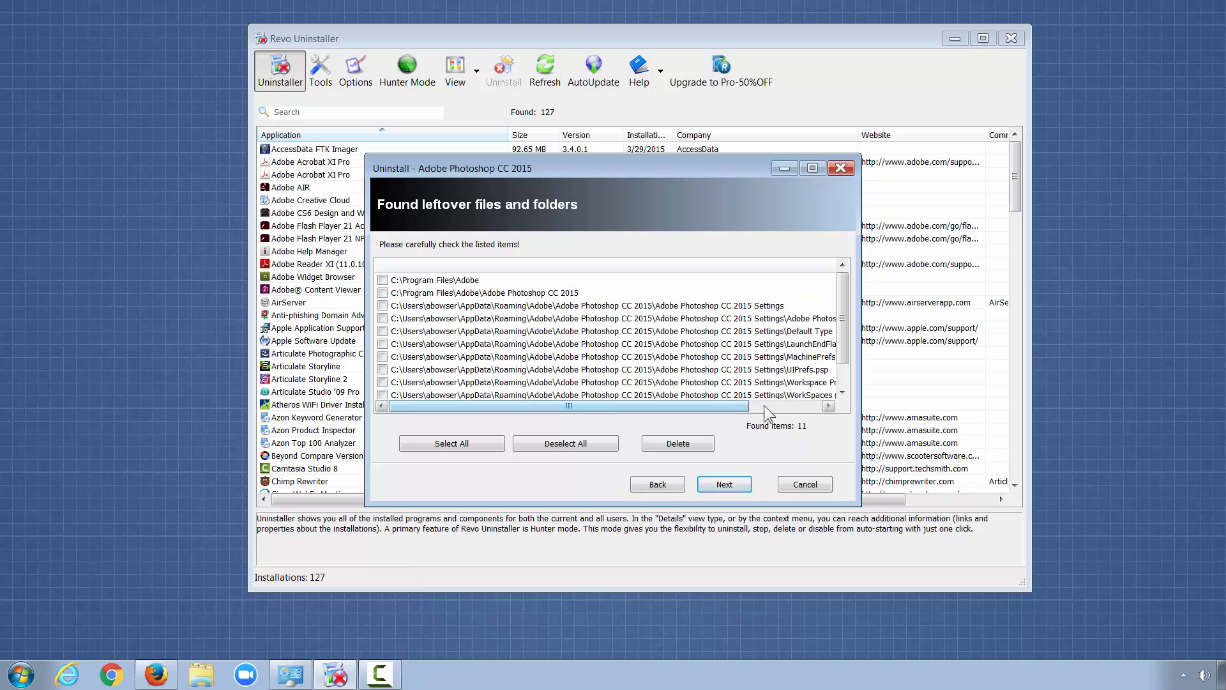
Step: Review the leftover Photoshop files and folders, and send all of them to the Recycle Bin
{"action": "mouse_move", "coordinate": [735, 406]}
{"action": "left_mouse_down"}
{"action": "mouse_move", "coordinate": [800, 418]}
{"action": "mouse_move", "coordinate": [717, 417]}
{"action": "left_mouse_up"}
{"action": "mouse_move", "coordinate": [847, 343]}
{"action": "left_mouse_down"}
{"action": "mouse_move", "coordinate": [846, 369]}
{"action": "mouse_move", "coordinate": [846, 348]}
{"action": "left_mouse_up"}
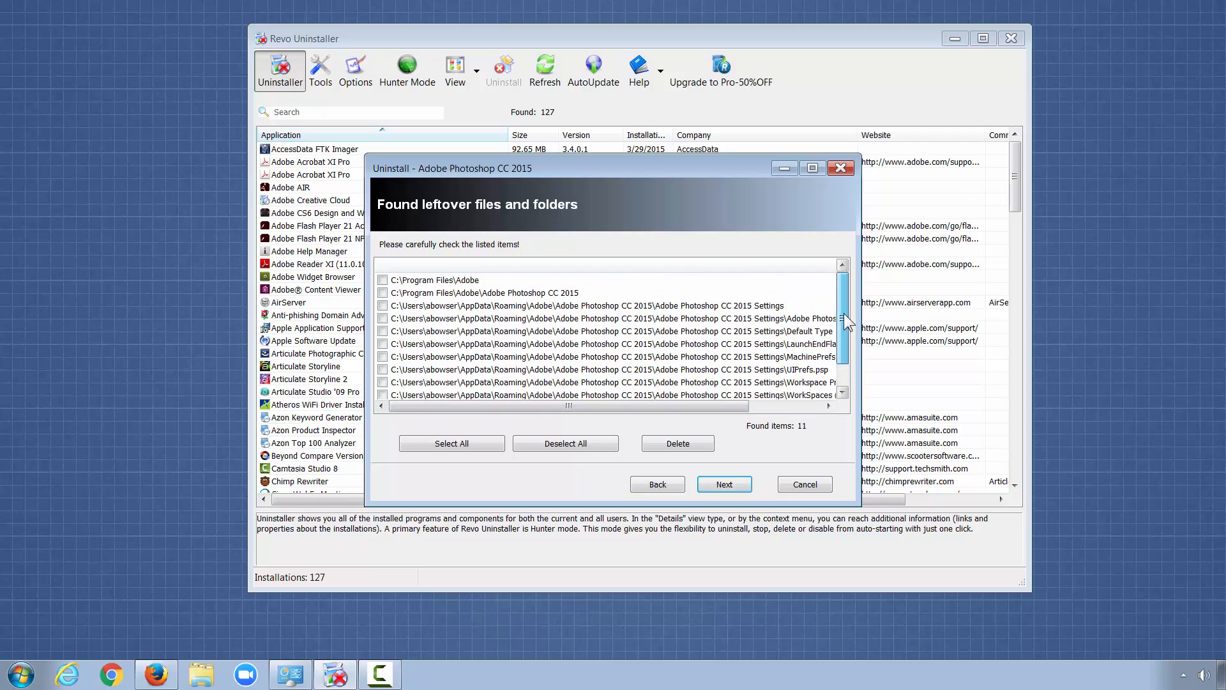
{"action": "left_click", "coordinate": [452, 444]}
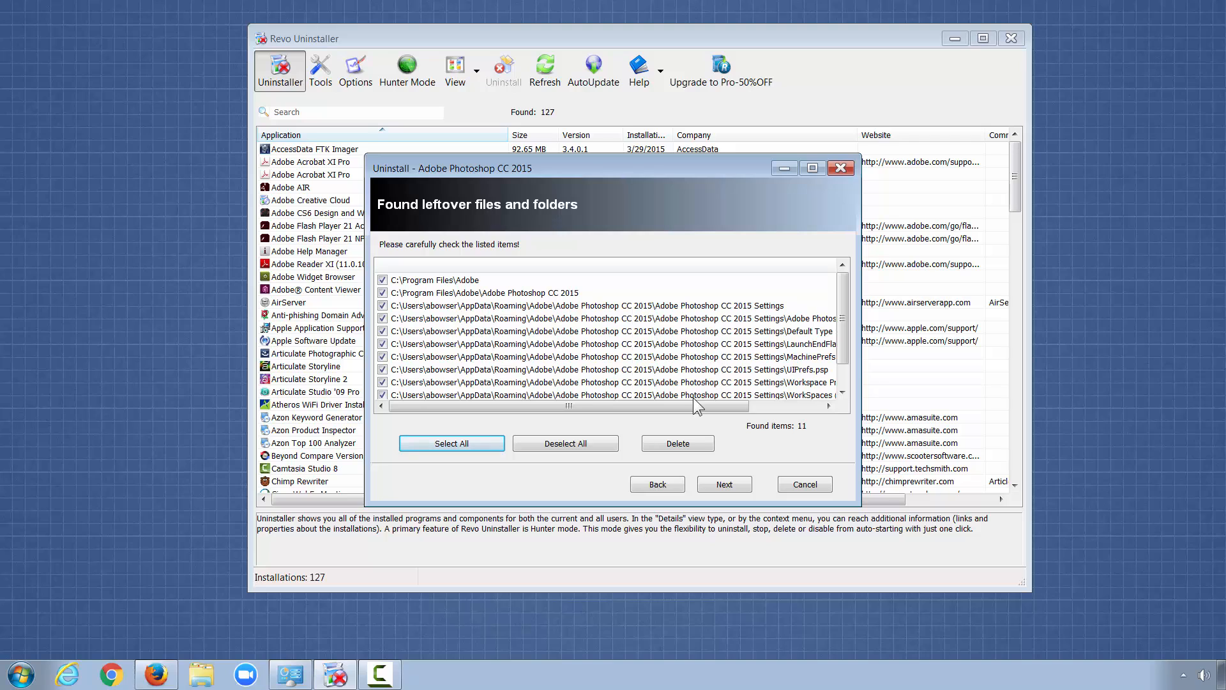
{"action": "left_click", "coordinate": [677, 443]}
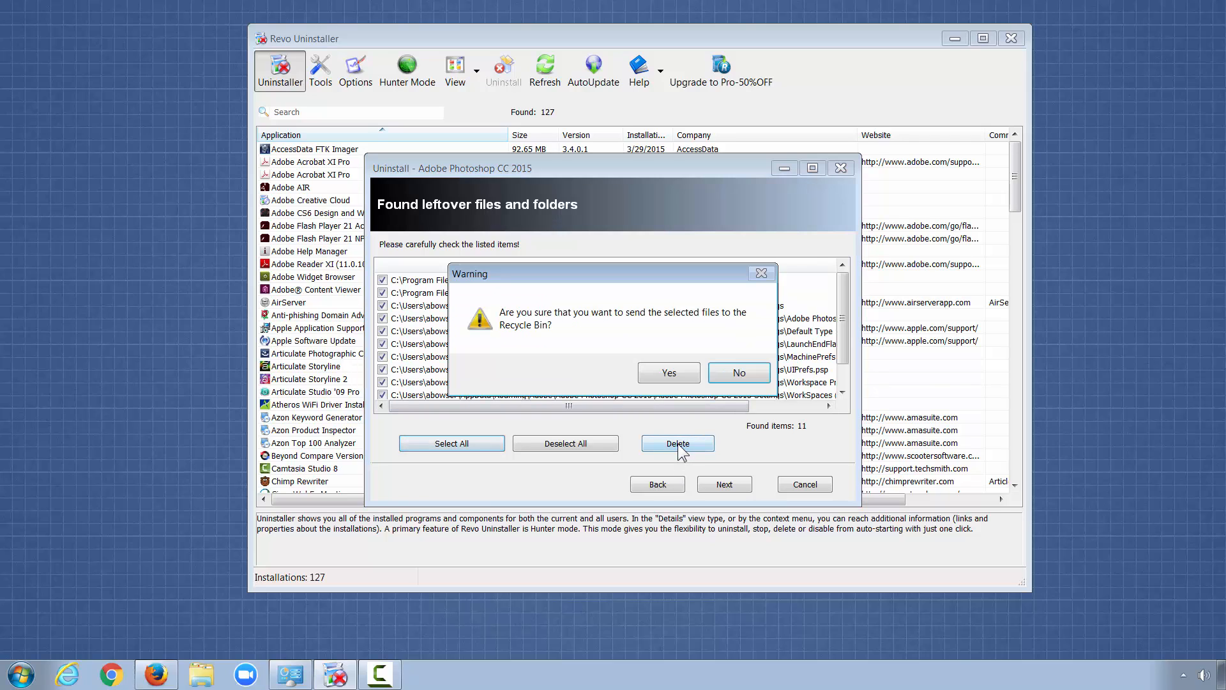
{"action": "left_click", "coordinate": [669, 373]}
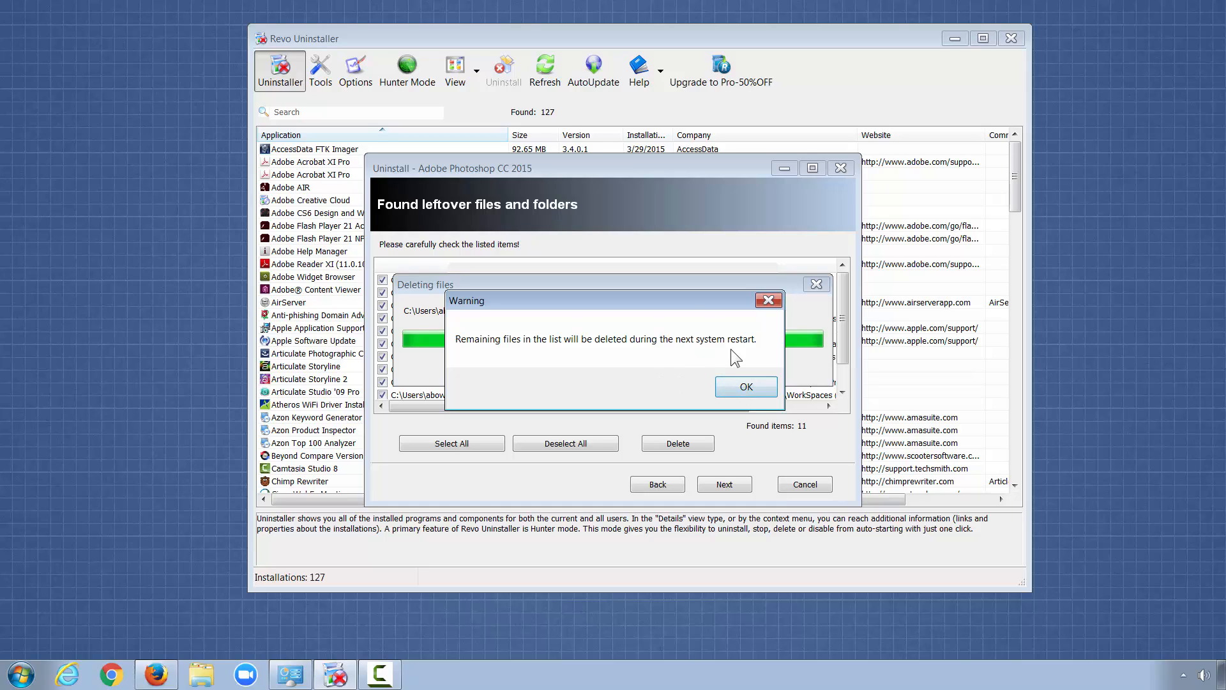
{"action": "left_click", "coordinate": [737, 385]}
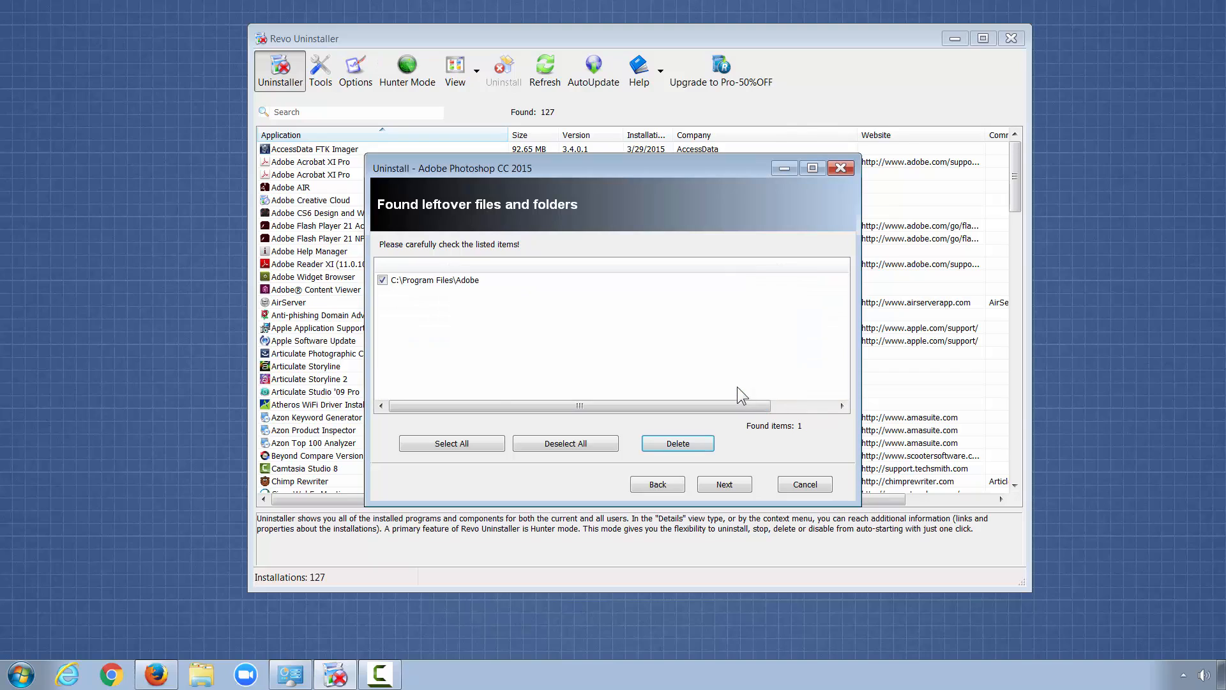
Step: Try again to delete the remaining C:\Program Files\Adobe folder, and finish the Photoshop uninstall wizard
{"action": "left_click", "coordinate": [664, 443]}
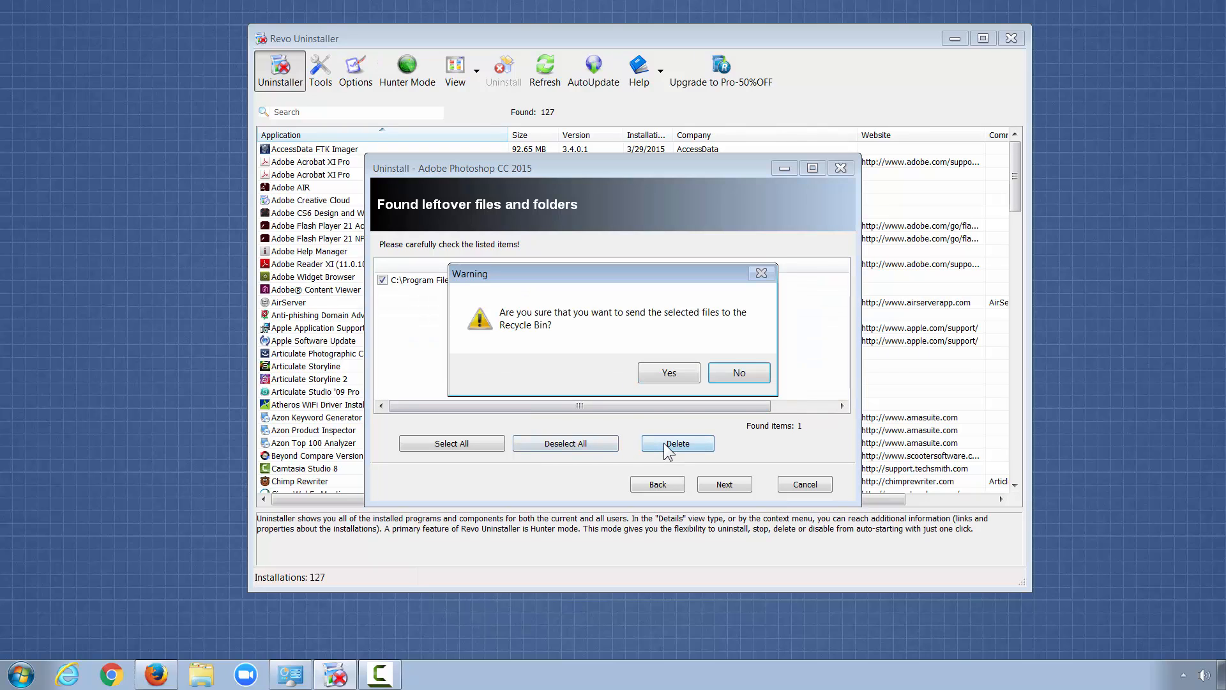
{"action": "left_click", "coordinate": [677, 372]}
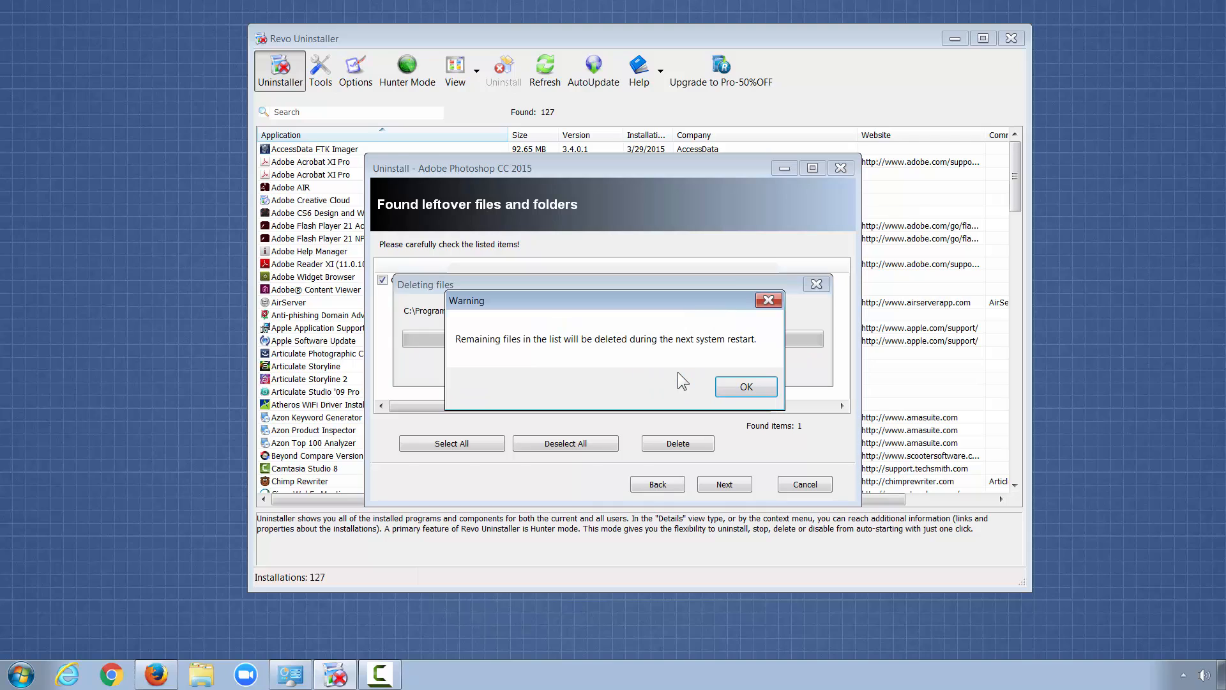
{"action": "left_click", "coordinate": [737, 387]}
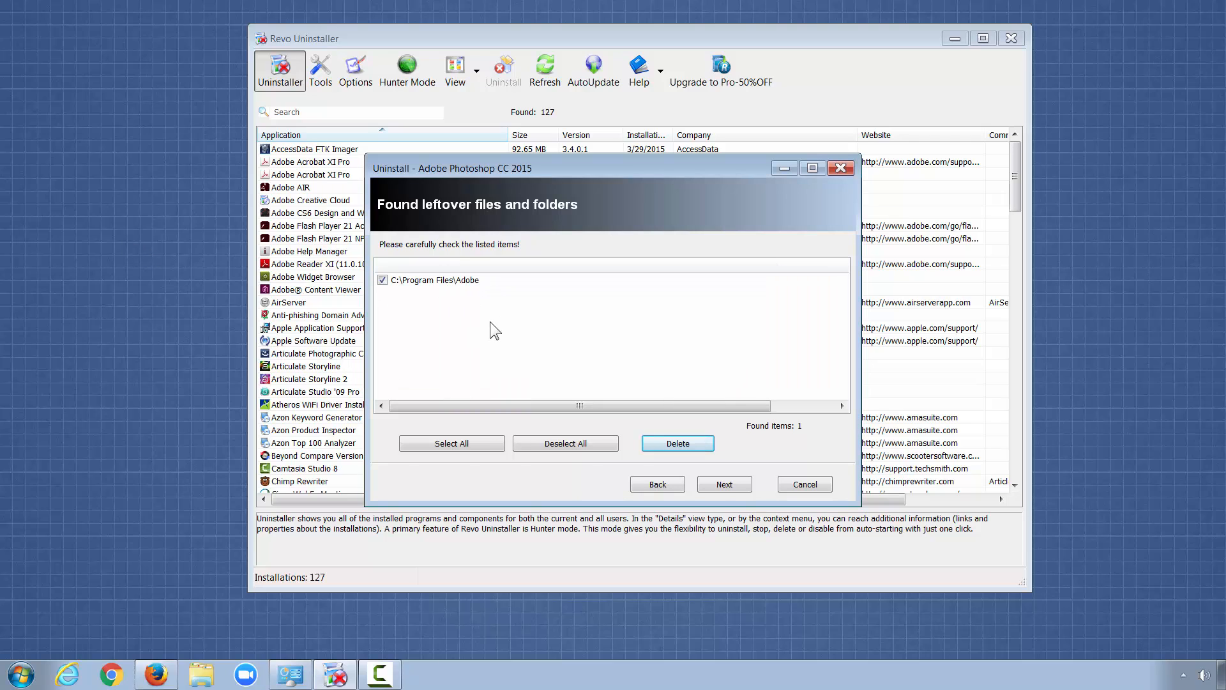
{"action": "left_click", "coordinate": [725, 485]}
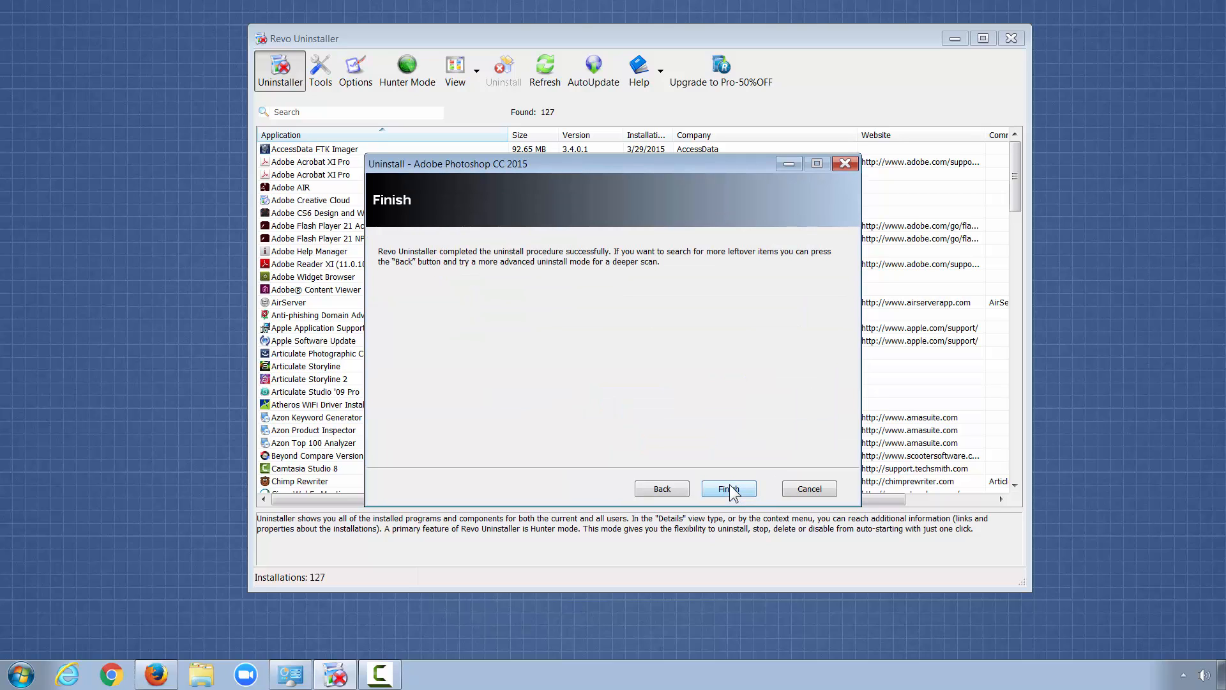
{"action": "left_click", "coordinate": [729, 490]}
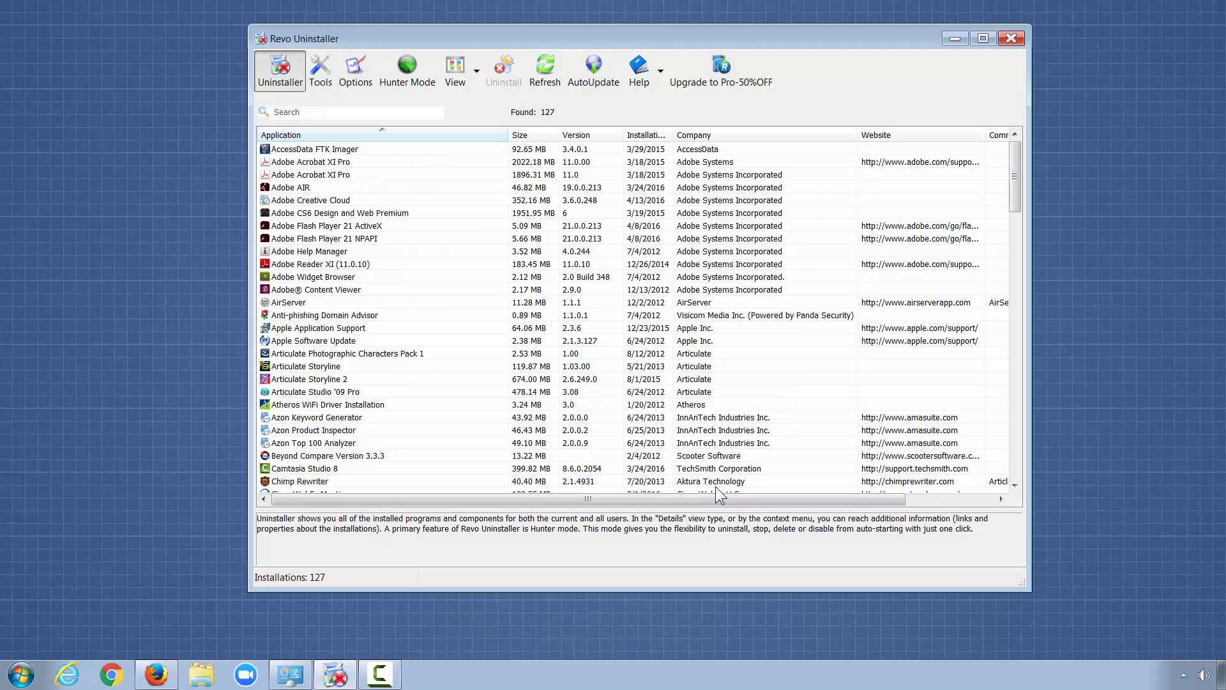
{"action": "left_click_drag", "start_coordinate": [504, 37], "coordinate": [508, 41]}
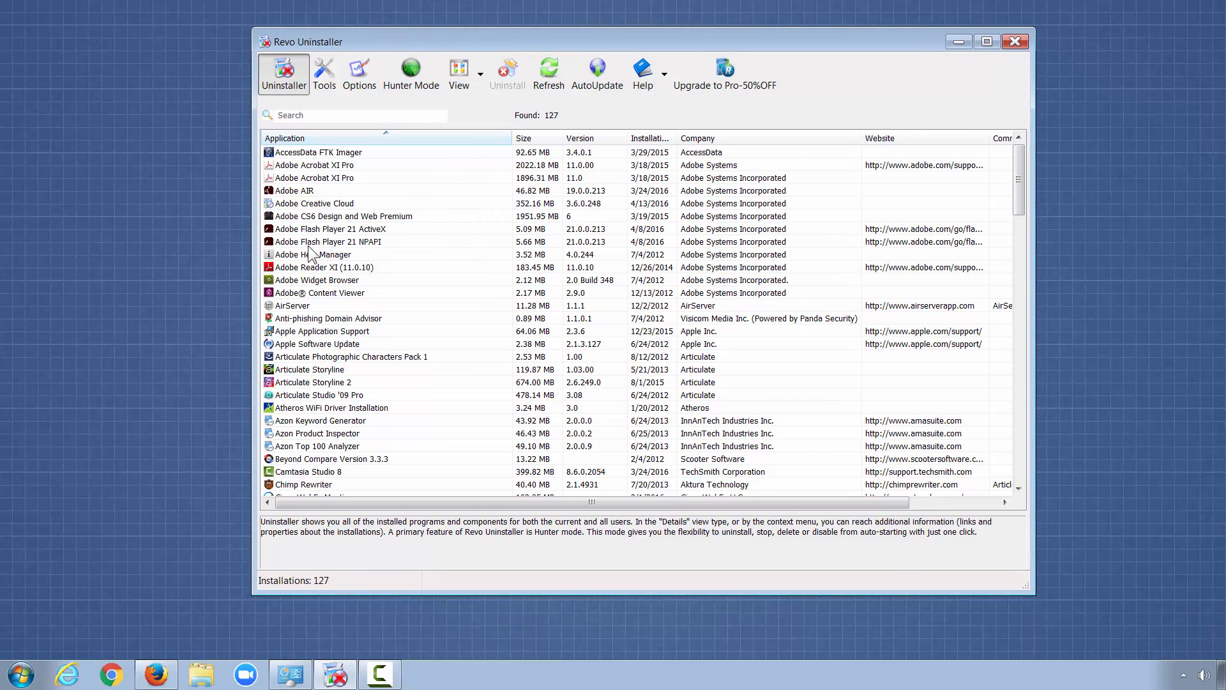